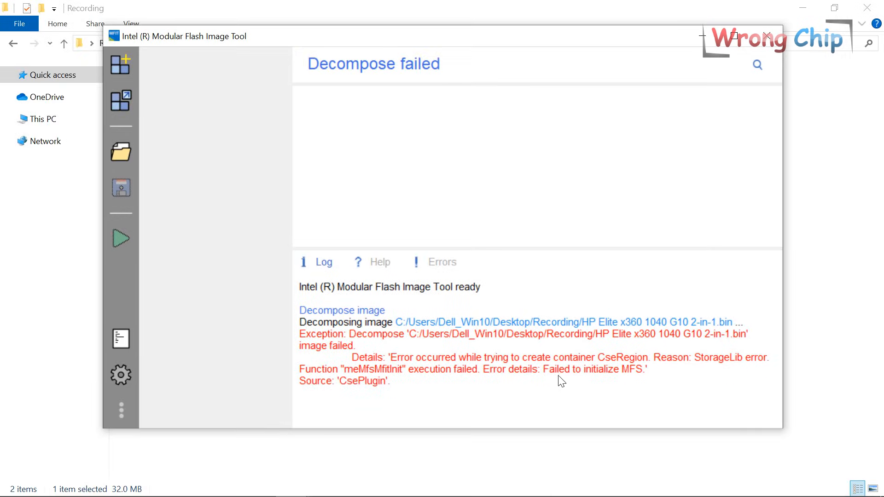
# Check the MFitTool version in the Modular Flash Image Tool's About and Licenses information
pyautogui.click(121, 411)
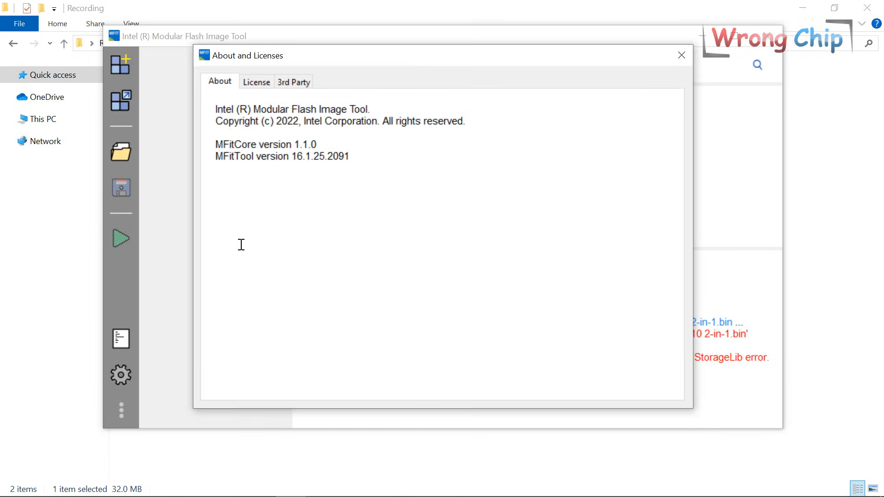
pyautogui.moveTo(217, 157); pyautogui.dragTo(283, 157)
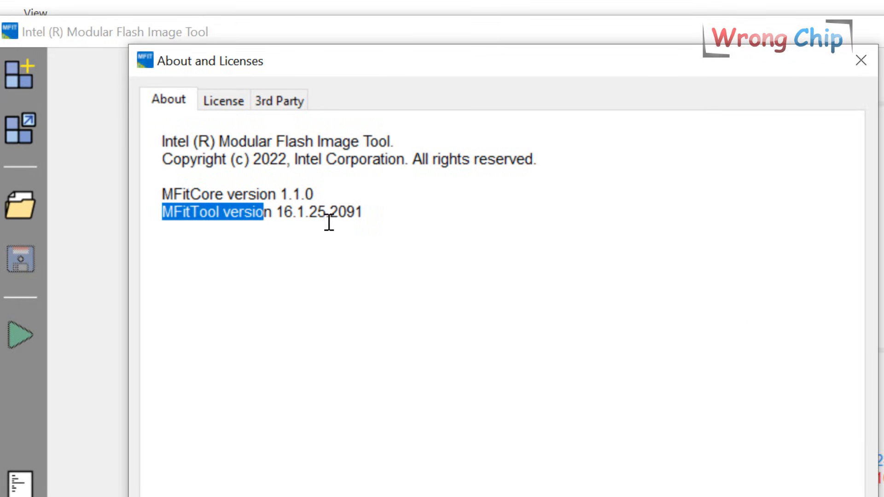
pyautogui.click(287, 213)
pyautogui.tripleClick(311, 220)
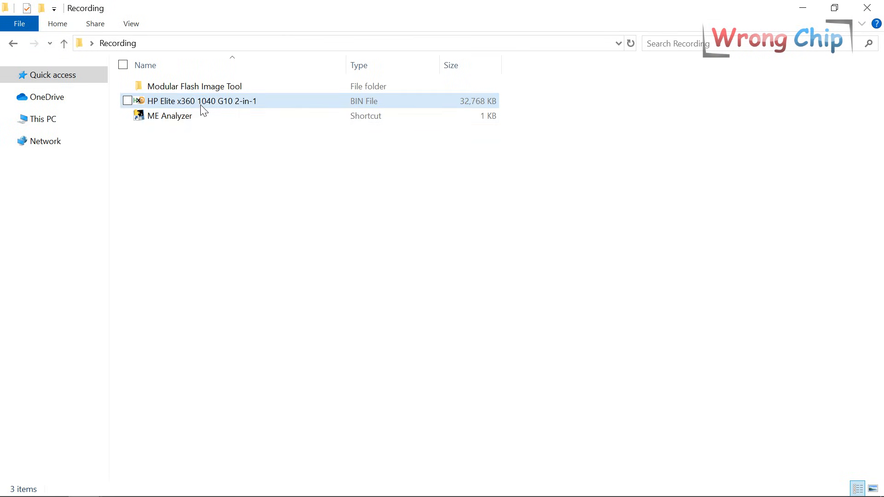
# Analyze HP Elite x360 1040 G10 2-in-1.bin with ME Analyzer and examine its version, SKU, chipset, file system state and Flash Image Tool entry
pyautogui.moveTo(201, 102); pyautogui.dragTo(200, 120)
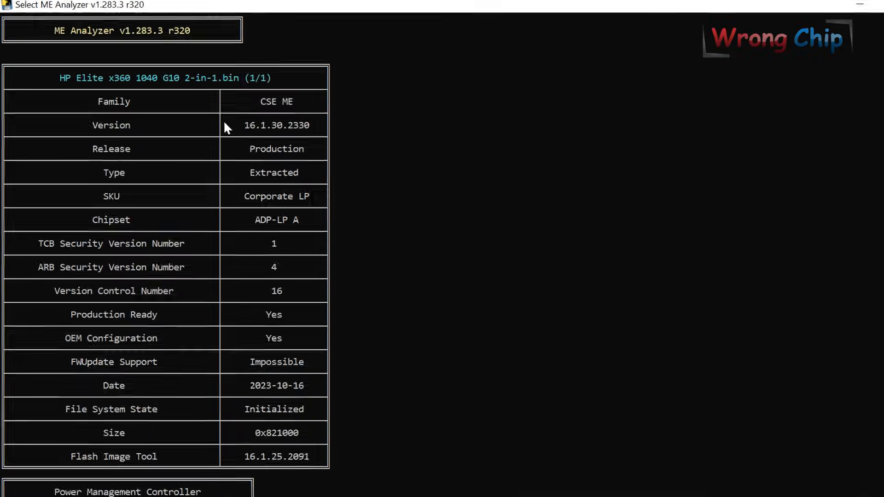
pyautogui.moveTo(235, 125); pyautogui.dragTo(311, 125)
pyautogui.moveTo(335, 251); pyautogui.dragTo(420, 254)
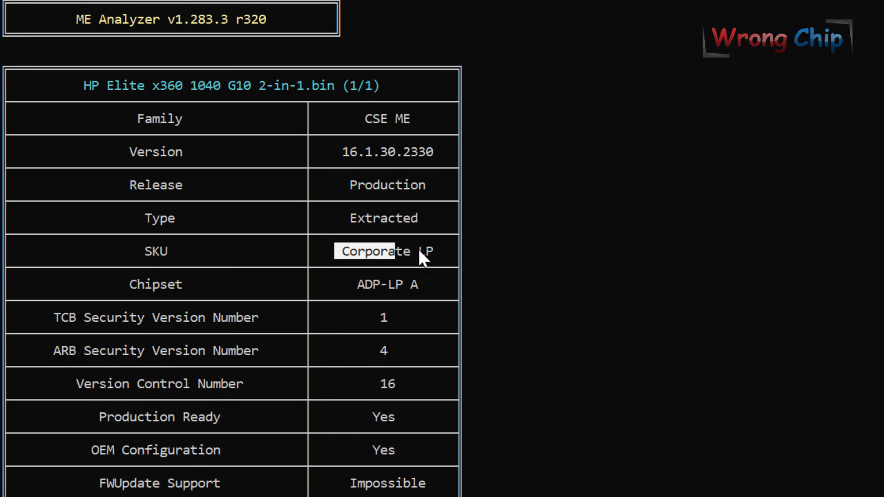
pyautogui.moveTo(338, 284); pyautogui.dragTo(420, 285)
pyautogui.scroll(-7, 420, 286)
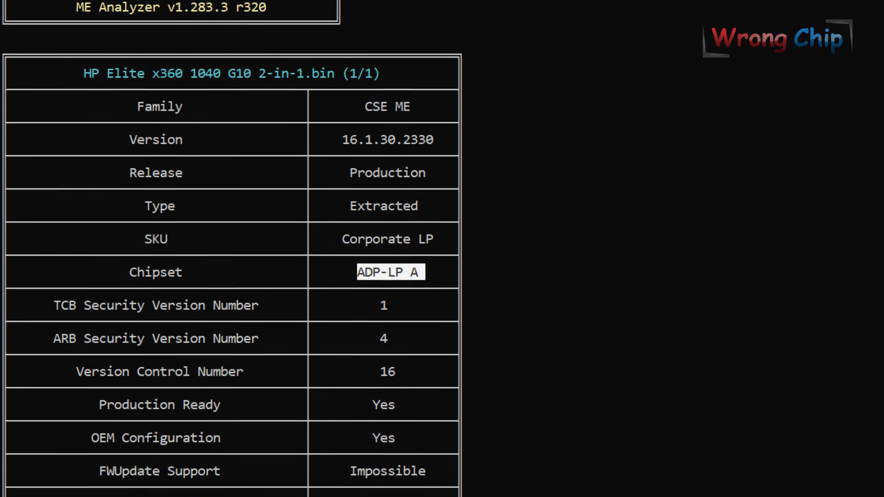
pyautogui.moveTo(342, 376); pyautogui.dragTo(401, 335)
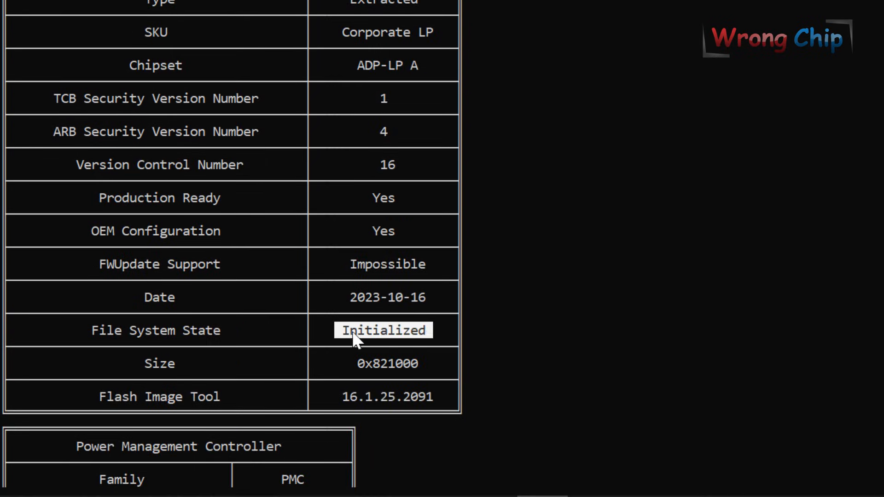
pyautogui.moveTo(227, 330); pyautogui.dragTo(95, 330)
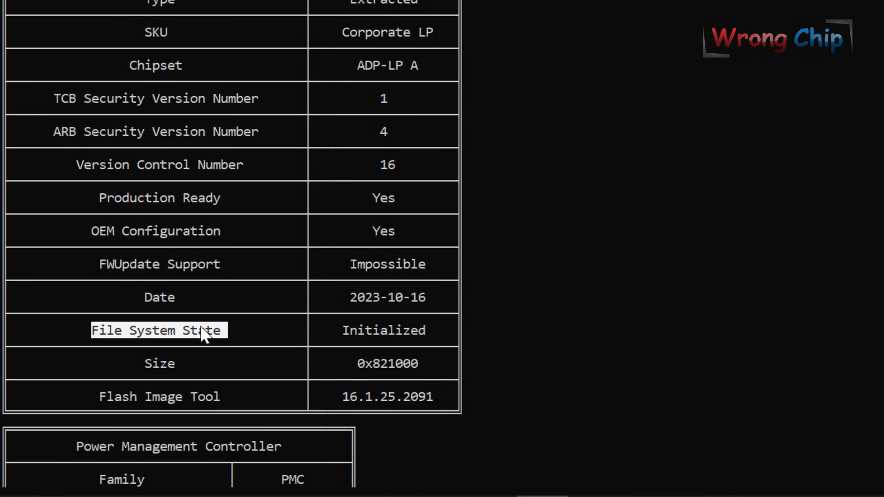
pyautogui.moveTo(93, 396); pyautogui.dragTo(225, 392)
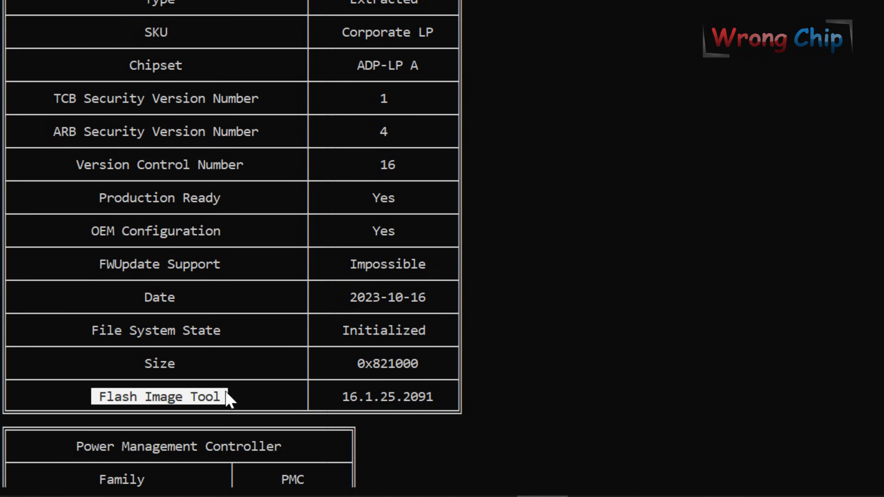
pyautogui.moveTo(330, 396); pyautogui.dragTo(444, 400)
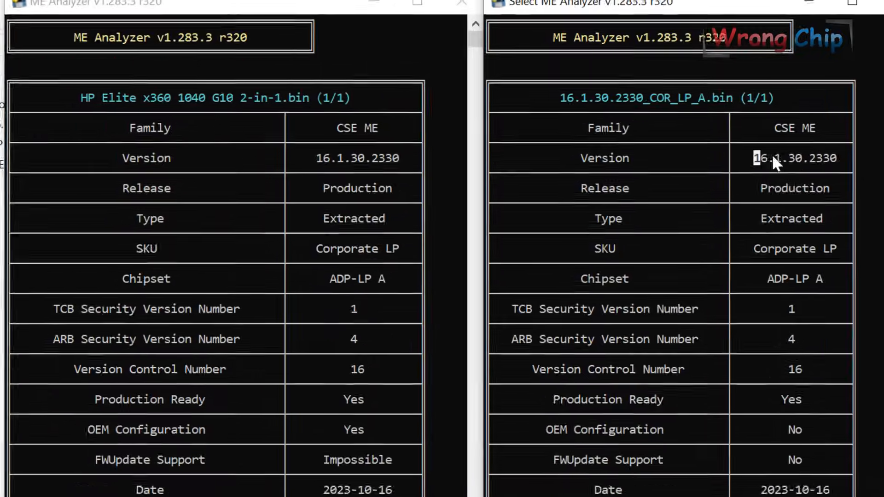
# Compare the version, SKU, chipset and file system state of 16.1.30.2330_COR_LP_A.bin with those of the HP dump
pyautogui.moveTo(723, 122); pyautogui.dragTo(792, 122)
pyautogui.moveTo(770, 263); pyautogui.dragTo(867, 264)
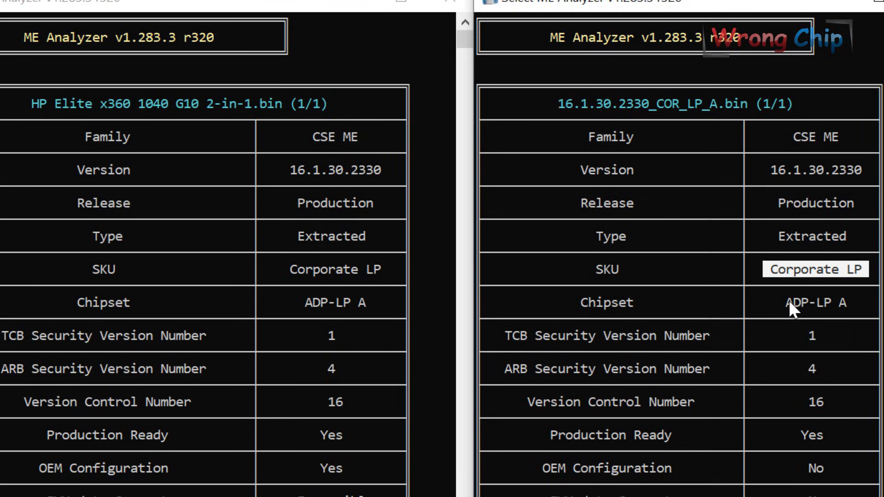
pyautogui.moveTo(785, 302); pyautogui.dragTo(860, 304)
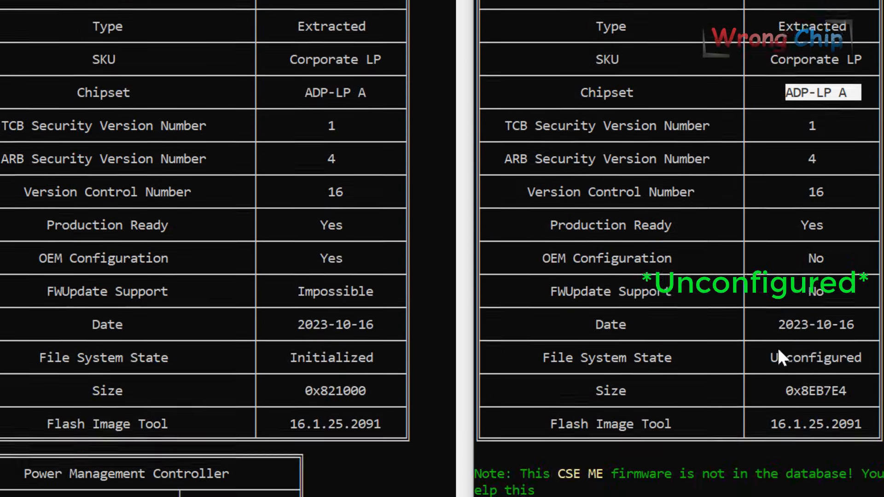
pyautogui.moveTo(770, 357); pyautogui.dragTo(867, 359)
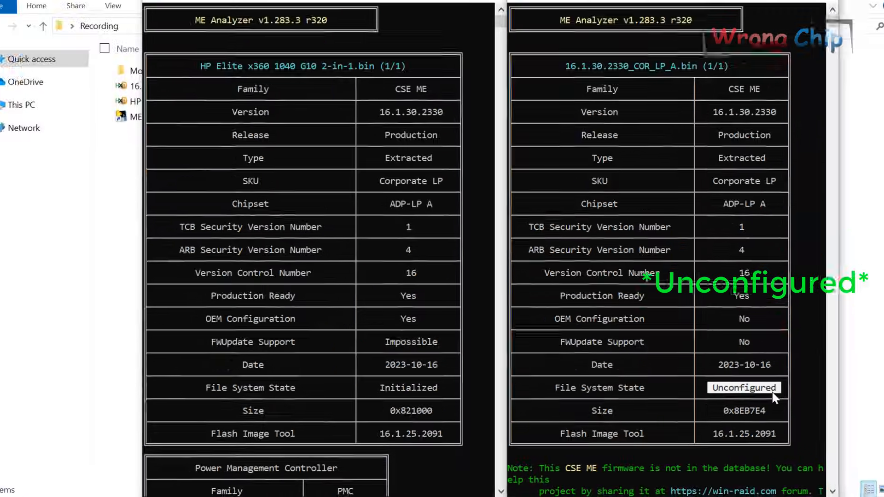
# Rename the 16.1.30.2330_COR_LP_A file in the Recording folder as Stock ME Region
pyautogui.click(198, 88)
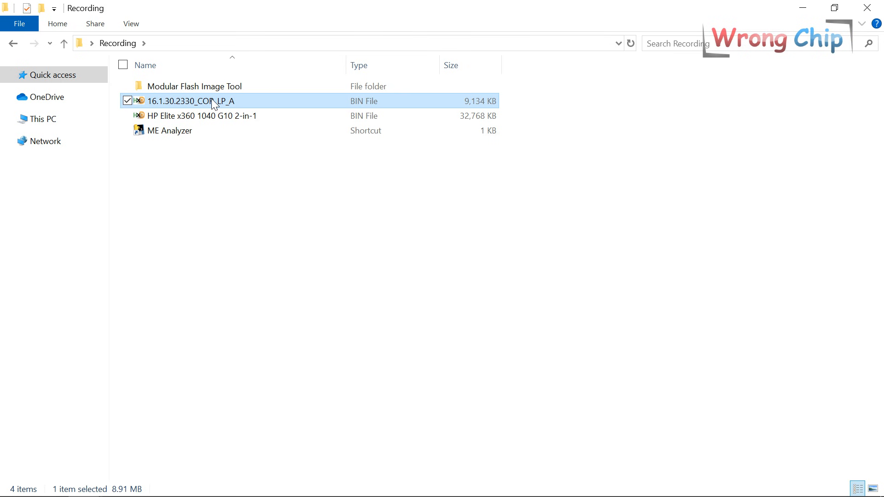
pyautogui.click(213, 99)
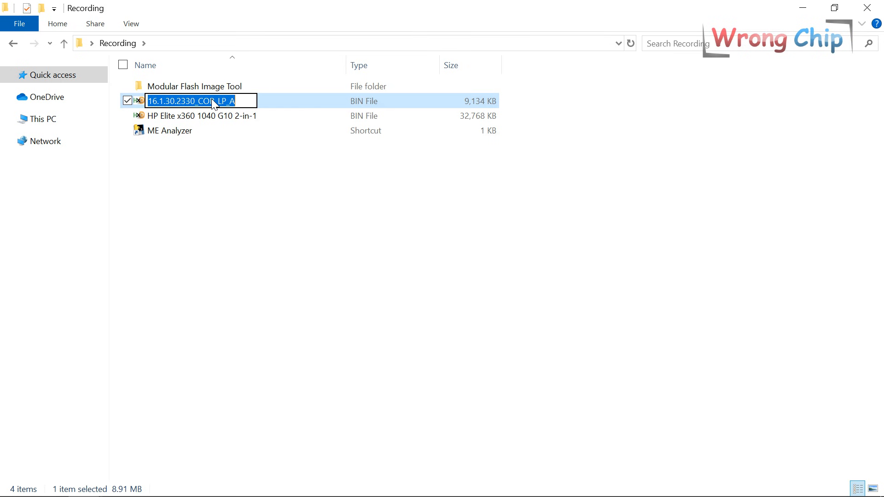
pyautogui.write('Stock')
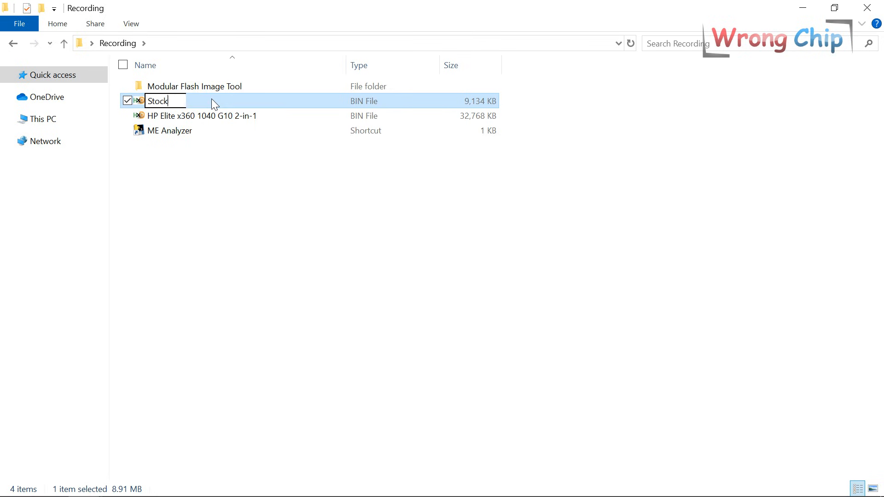
pyautogui.write(' ME Region')
pyautogui.press('Return')
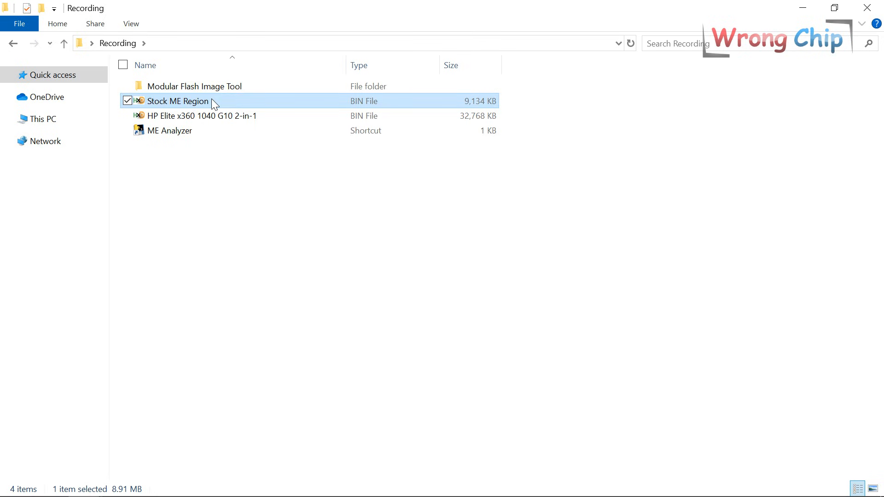
# Unpack Stock ME Region.bin with ME Analyzer using the -unp86 option
pyautogui.moveTo(240, 99); pyautogui.dragTo(209, 131)
pyautogui.write('-unp86')
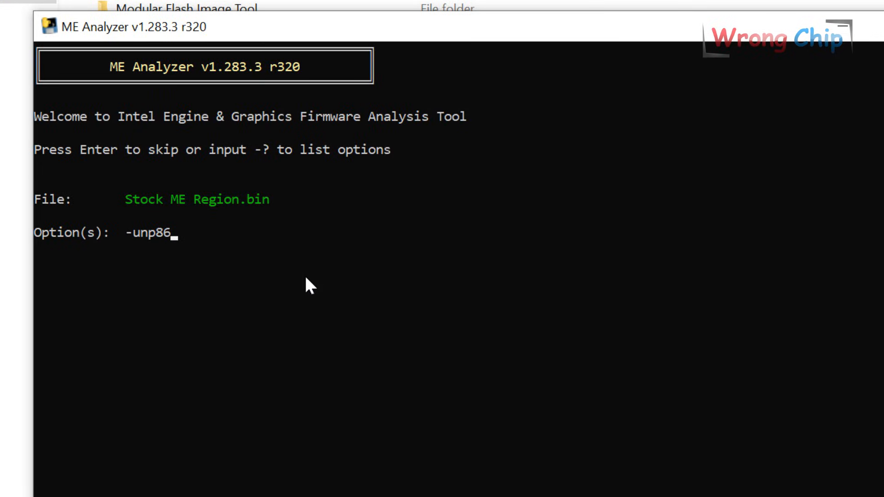
pyautogui.press('Return')
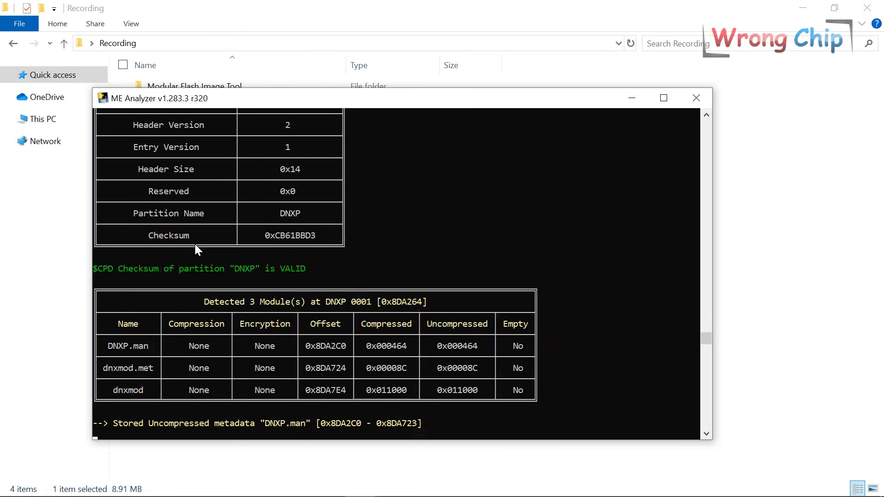
# Examine the $FPT partition list of the stock region for the MFS and EFS entries and close the analysis
pyautogui.moveTo(66, 250); pyautogui.dragTo(190, 252)
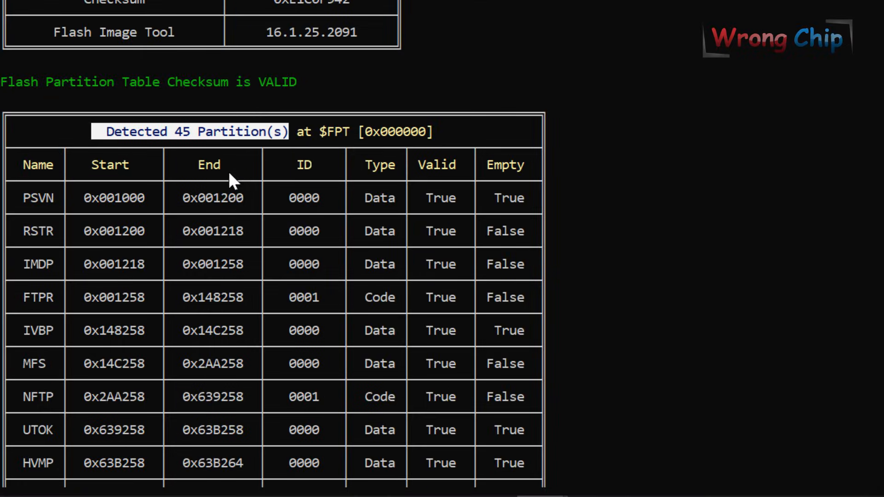
pyautogui.scroll(-3, 43, 213)
pyautogui.moveTo(49, 214); pyautogui.dragTo(16, 219)
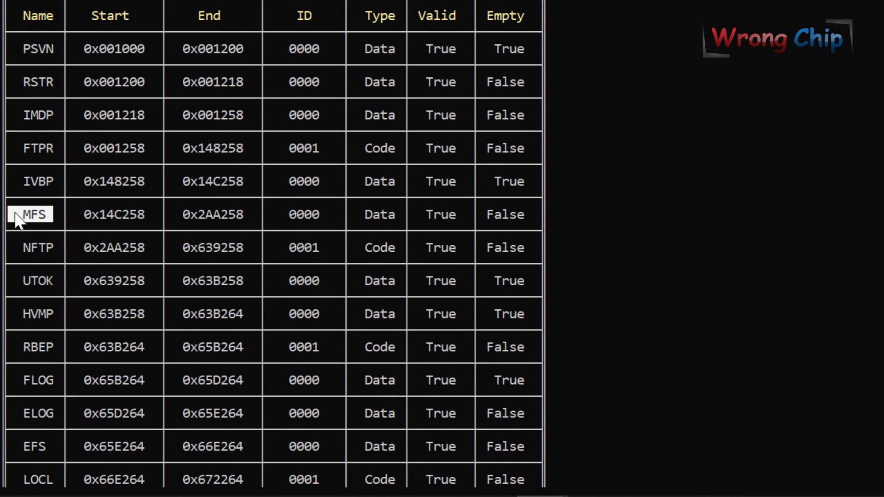
pyautogui.scroll(-2, 32, 329)
pyautogui.moveTo(26, 345); pyautogui.dragTo(46, 346)
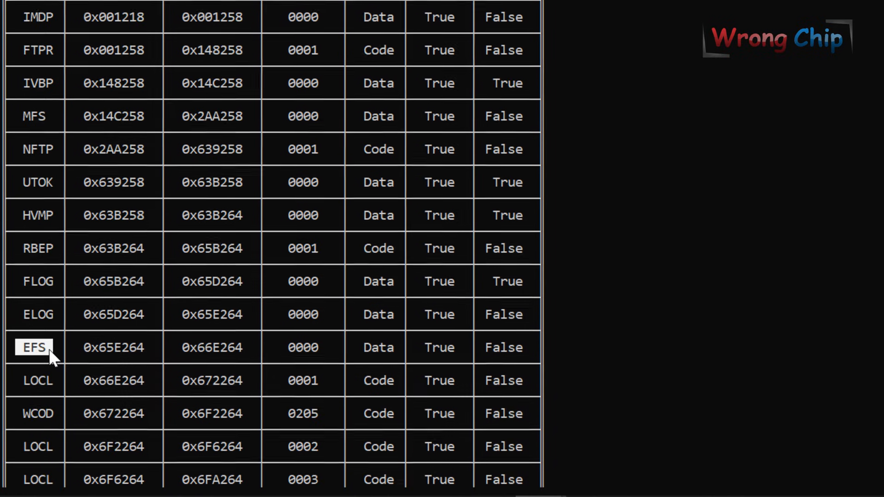
pyautogui.click(867, 8)
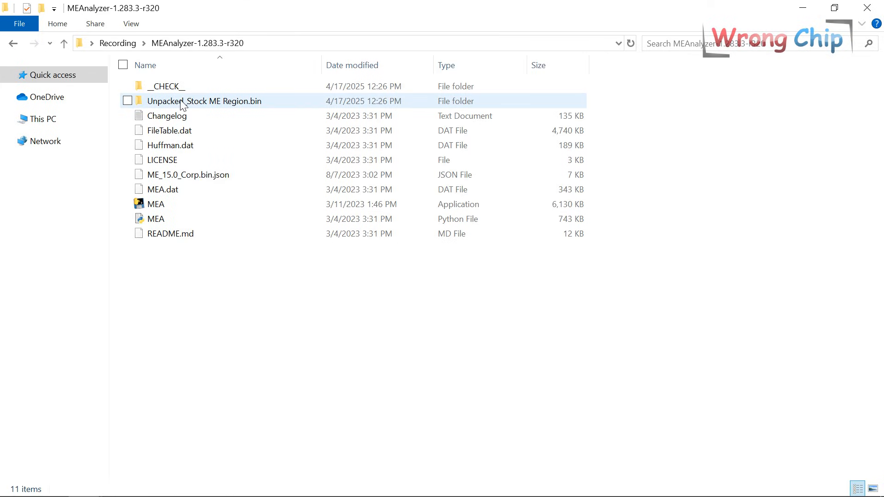
# Copy the EFS 0000 [0x65E264] and MFS 0000 [0x14C258] BIN files from the Unpacked_Stock ME Region.bin folder into the Recording folder
pyautogui.doubleClick(209, 102)
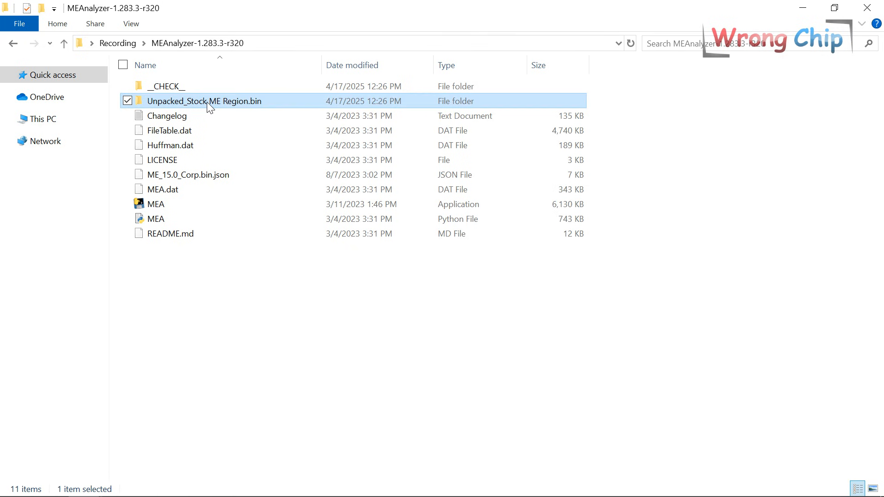
pyautogui.scroll(-5, 437, 196)
pyautogui.scroll(-3, 426, 214)
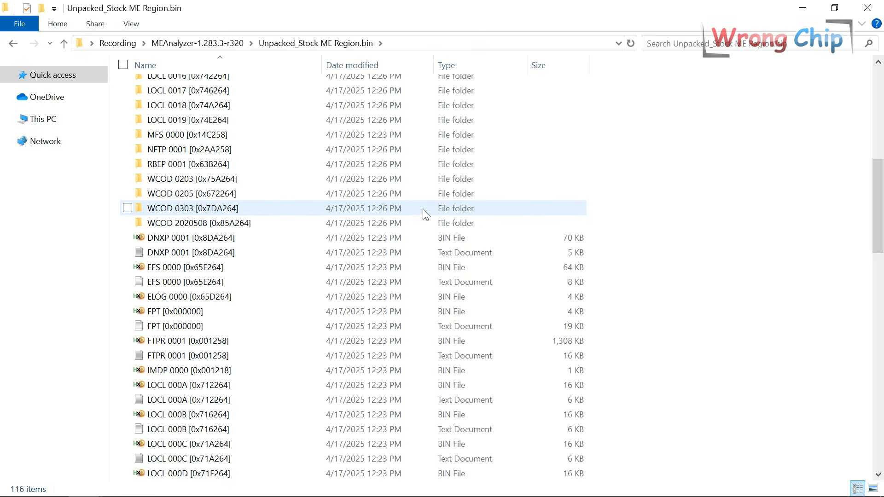
pyautogui.click(226, 273)
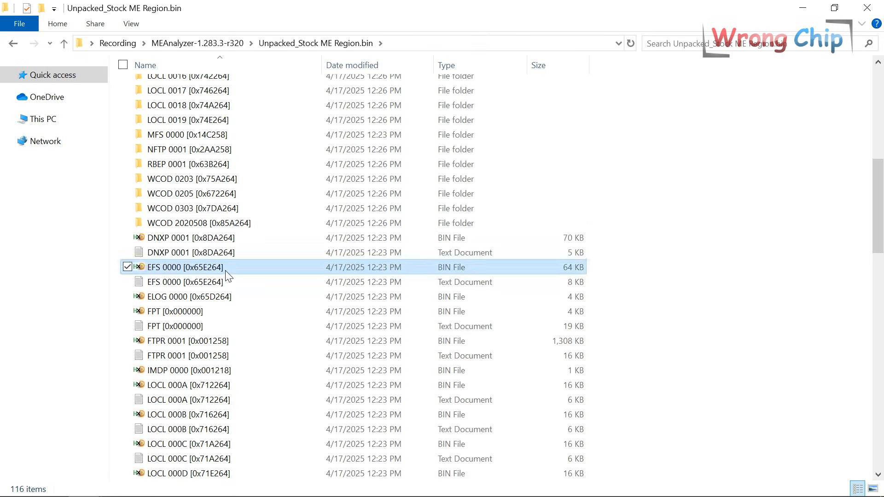
pyautogui.scroll(-12, 216, 340)
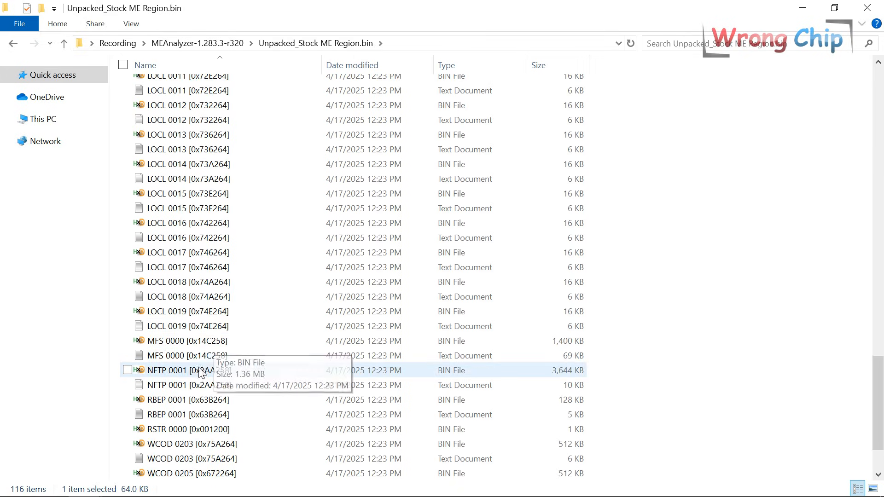
pyautogui.click(212, 341)
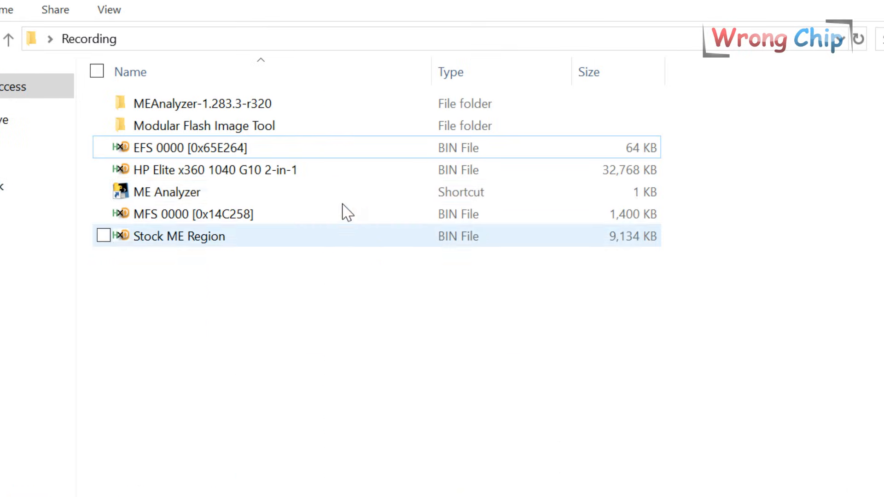
# Open the HP dump, MFS 0000 and EFS 0000 BIN files in HxD, look through each, and return to the Recording folder
pyautogui.click(286, 135)
pyautogui.click(285, 194)
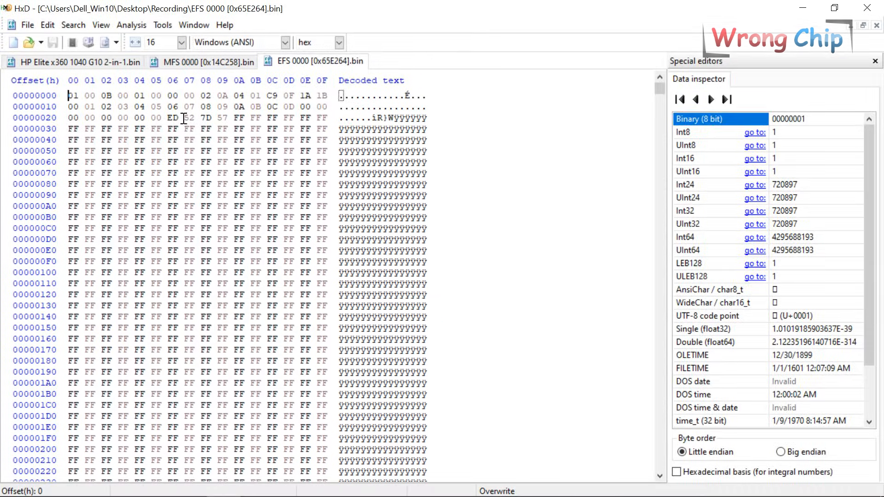
pyautogui.click(206, 64)
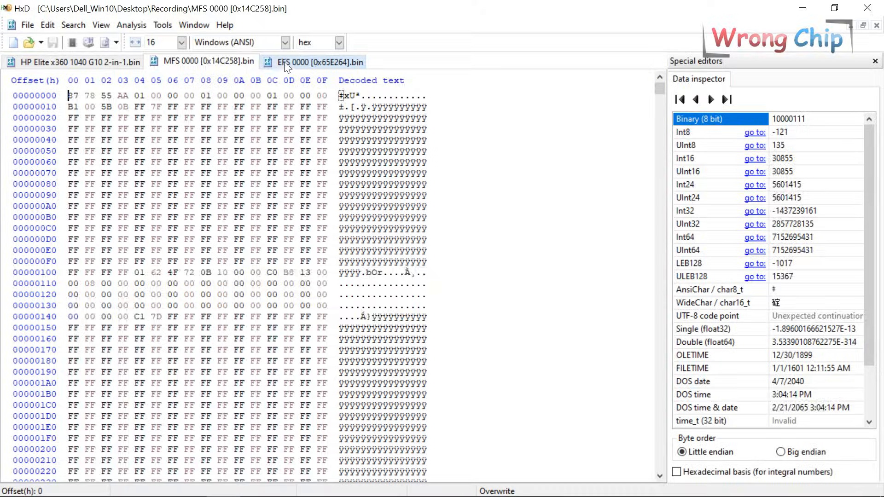
pyautogui.click(117, 60)
pyautogui.hotkey('alt', 'Tab')
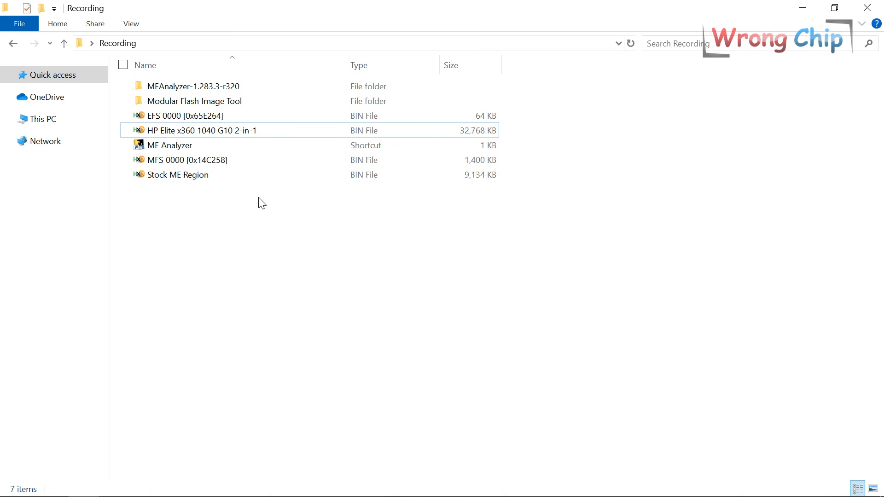
# Analyze HP Elite x360 1040 G10 2-in-1.bin with ME Analyzer using the -dfpt option and view its Flash Partition Table
pyautogui.moveTo(198, 131); pyautogui.dragTo(201, 147)
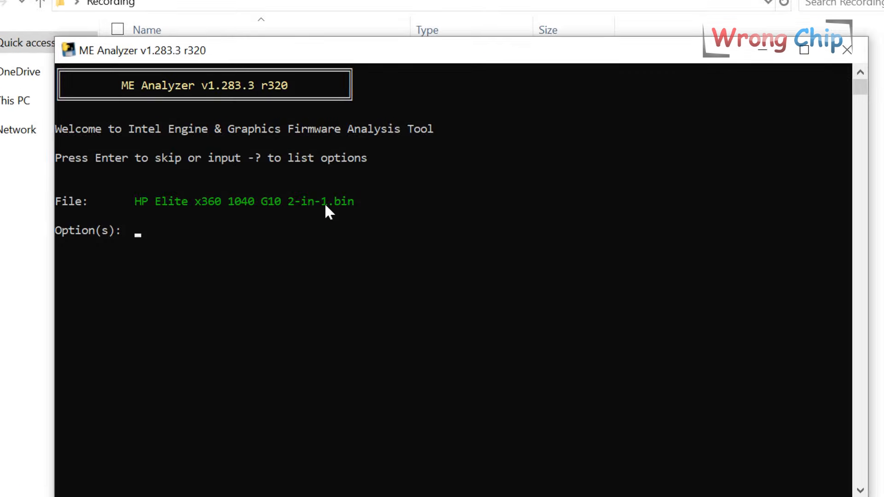
pyautogui.write('-dfpt')
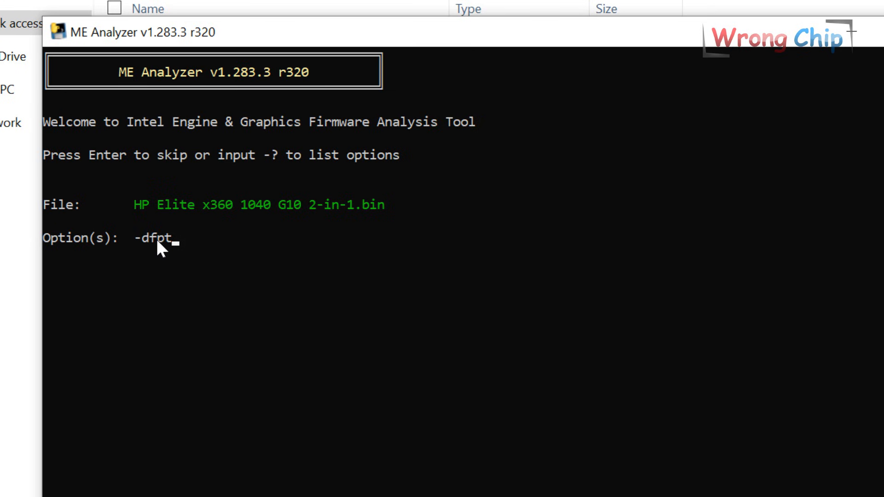
pyautogui.press('Return')
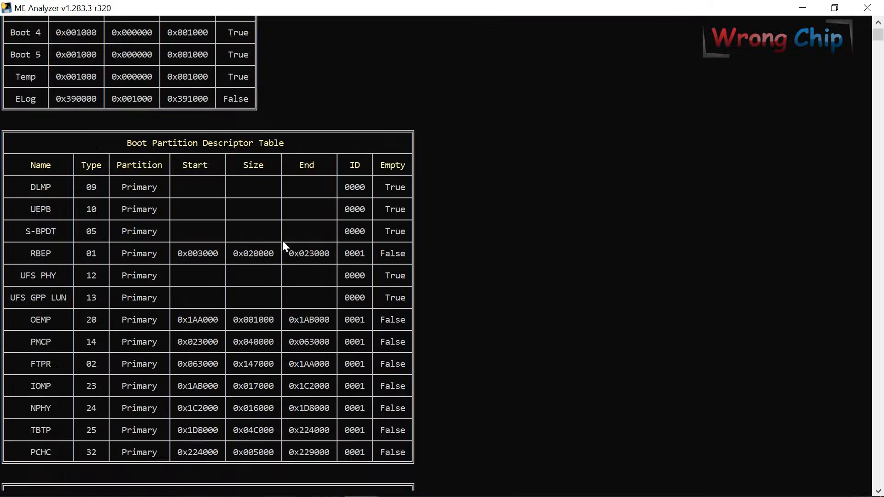
pyautogui.scroll(-9, 283, 244)
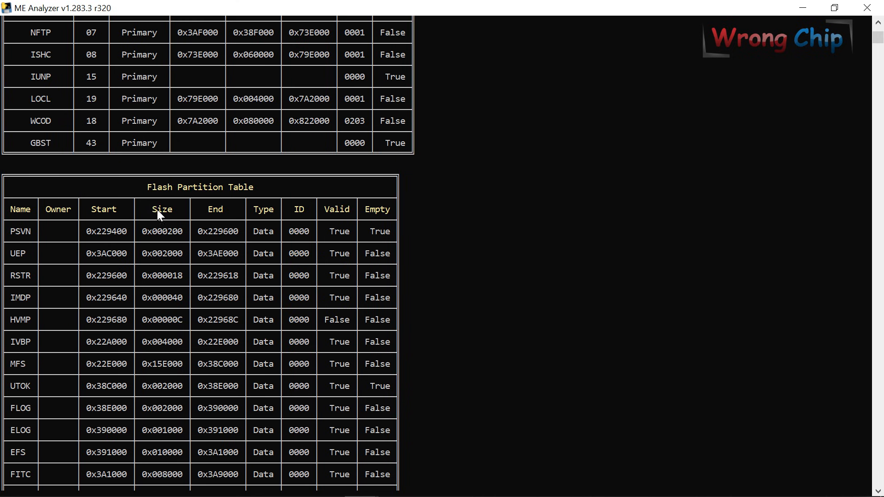
# Examine the Start, Size and End columns of the HP dump's Flash Partition Table
pyautogui.moveTo(142, 186); pyautogui.dragTo(191, 186)
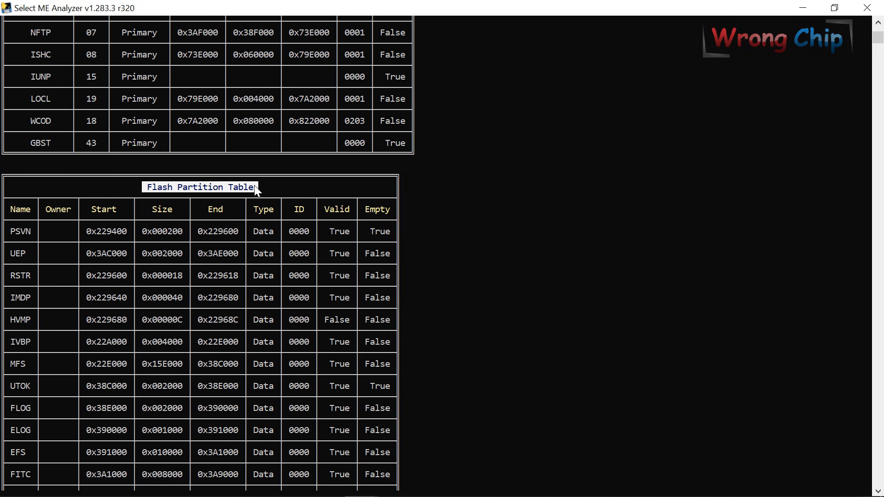
pyautogui.click(199, 231)
pyautogui.moveTo(88, 208); pyautogui.dragTo(121, 206)
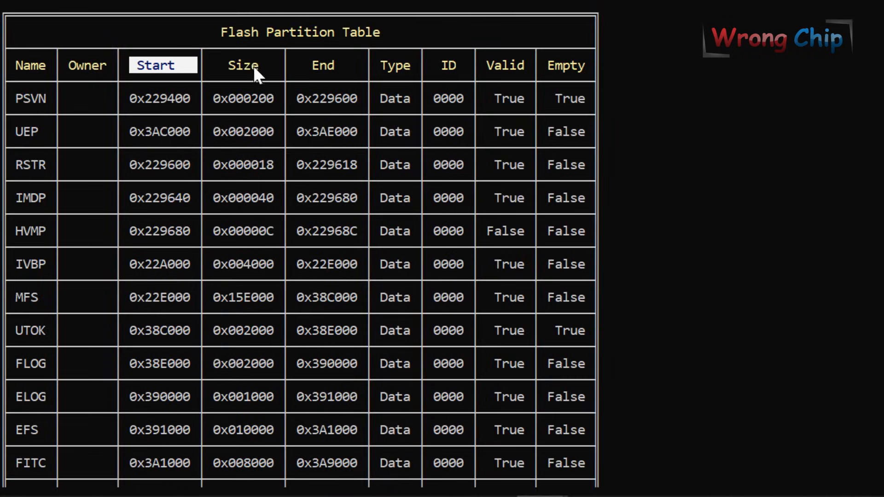
pyautogui.moveTo(229, 60); pyautogui.dragTo(345, 64)
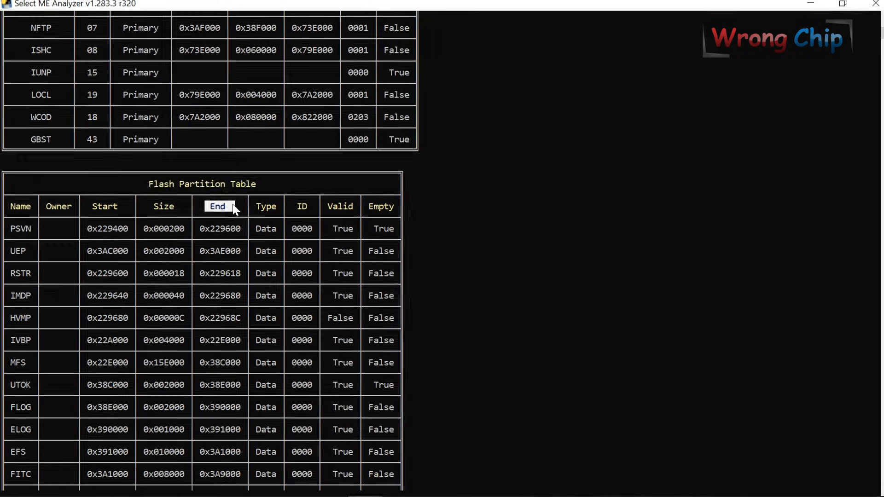
# Copy the MFS partition's start address from the table and go to hex offset 22E000 in the HP dump in HxD
pyautogui.moveTo(145, 298); pyautogui.dragTo(172, 297)
pyautogui.hotkey('ctrl', 'c')
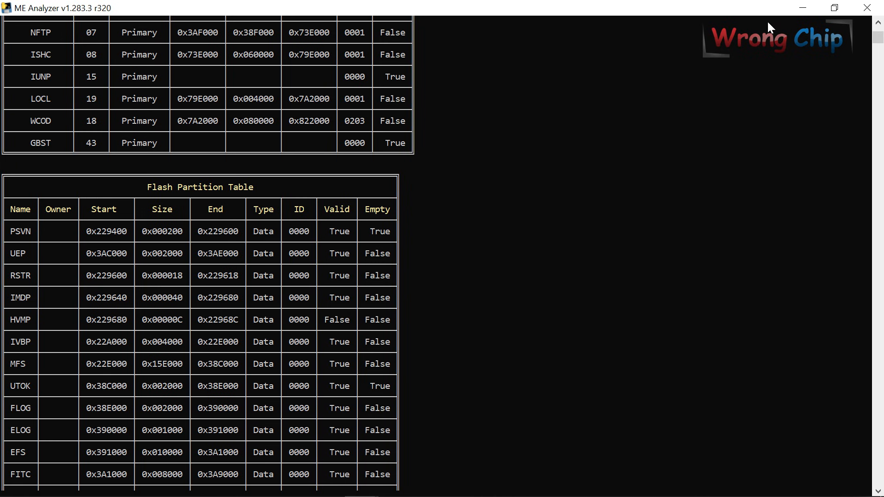
pyautogui.click(802, 8)
pyautogui.hotkey('ctrl', 'g')
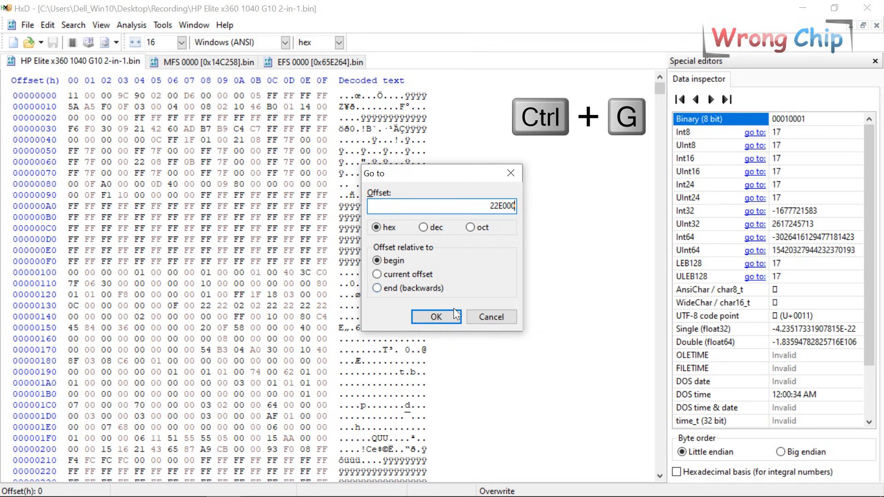
pyautogui.click(448, 315)
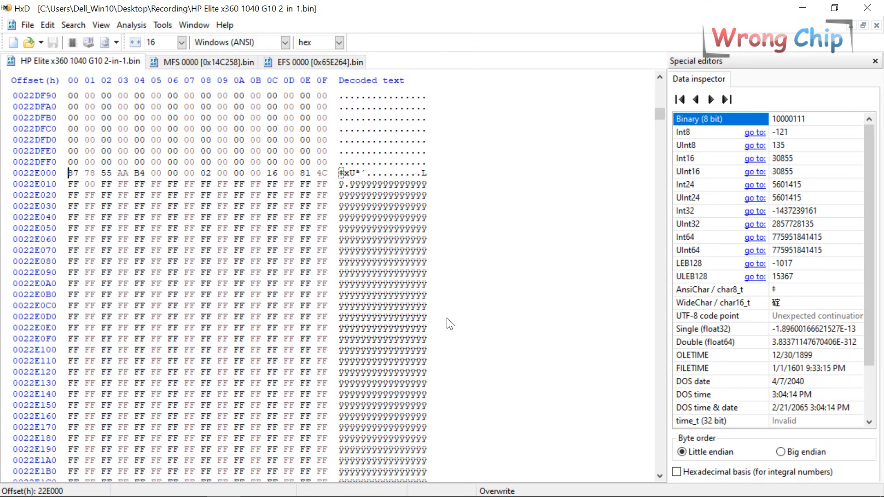
# Copy the entire contents of MFS 0000 [0x14C258].bin and overwrite the HP dump with them starting at offset 22E000
pyautogui.click(209, 62)
pyautogui.hotkey('ctrl', 'a')
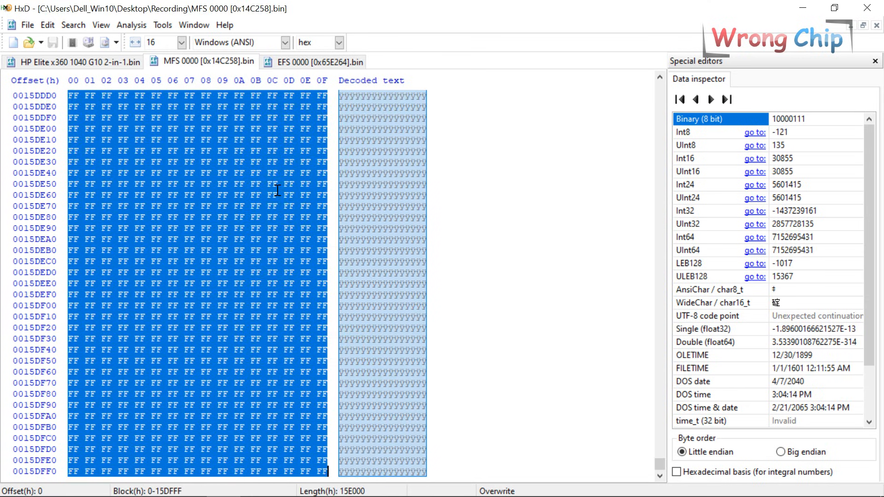
pyautogui.click(81, 61)
pyautogui.rightClick(71, 102)
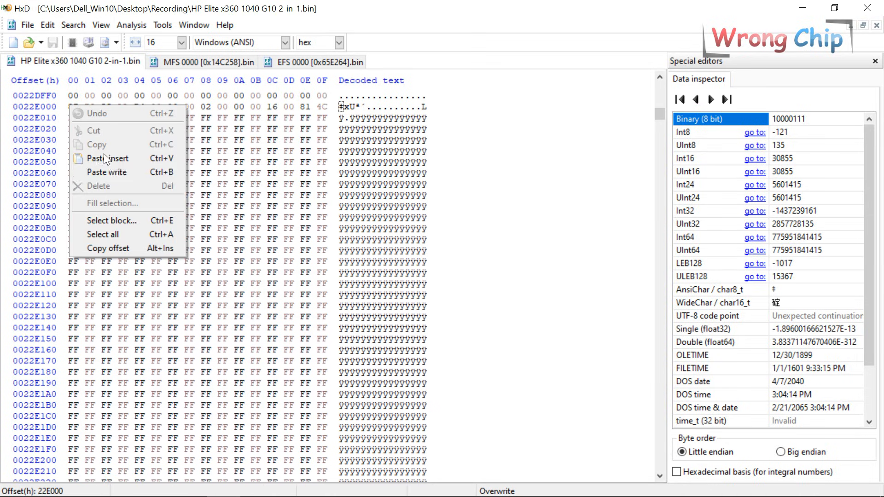
pyautogui.click(120, 167)
# Check the written MFS block against the partition's size and end address in the table, and close the MFS 0000 file
pyautogui.click(230, 63)
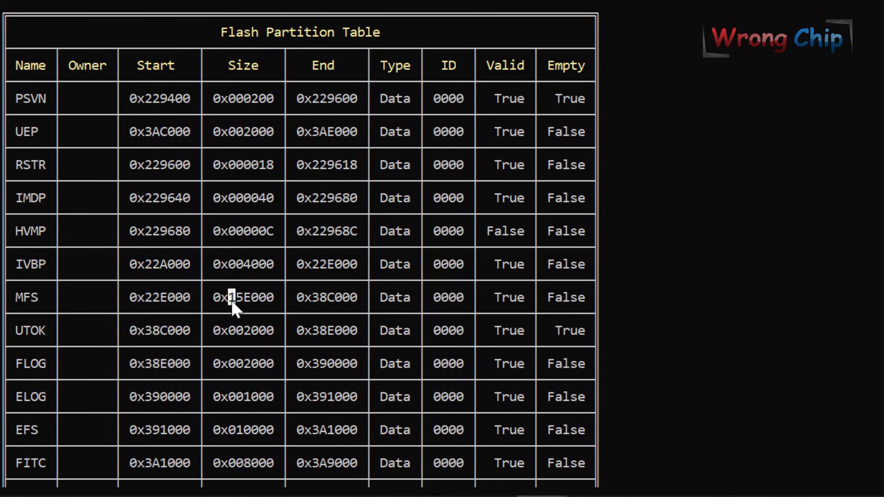
pyautogui.moveTo(304, 299); pyautogui.dragTo(352, 301)
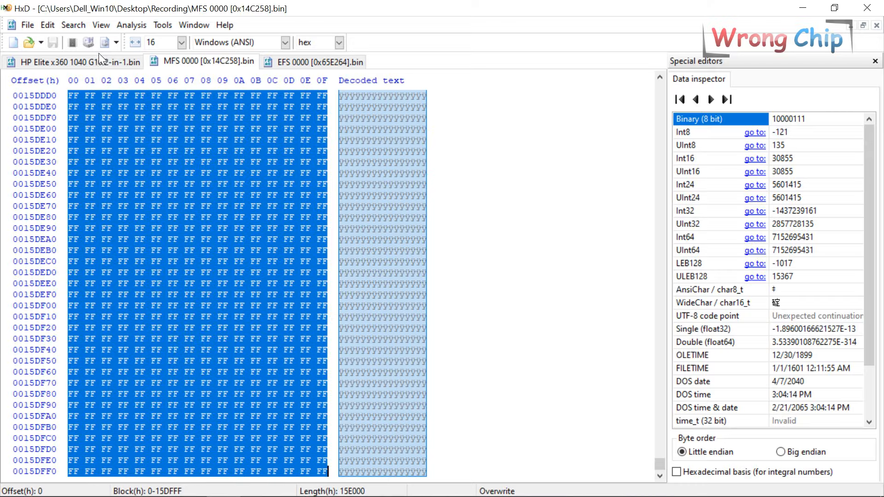
pyautogui.click(100, 61)
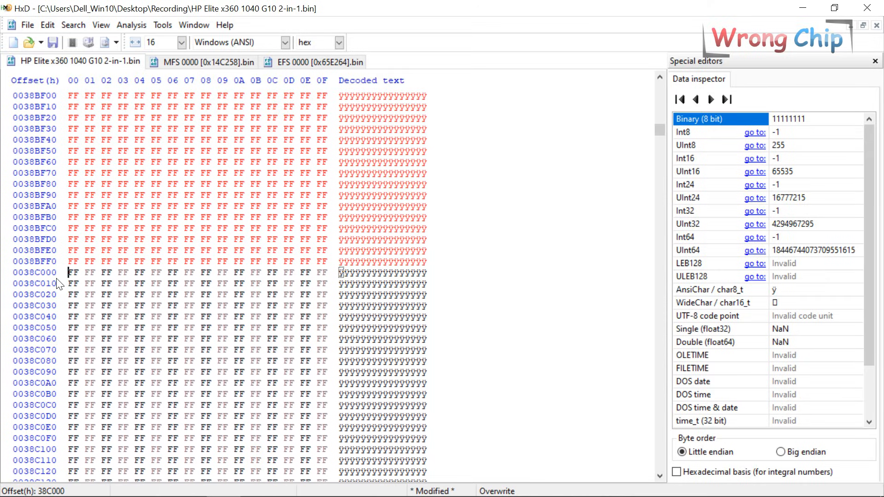
pyautogui.rightClick(211, 64)
pyautogui.click(227, 68)
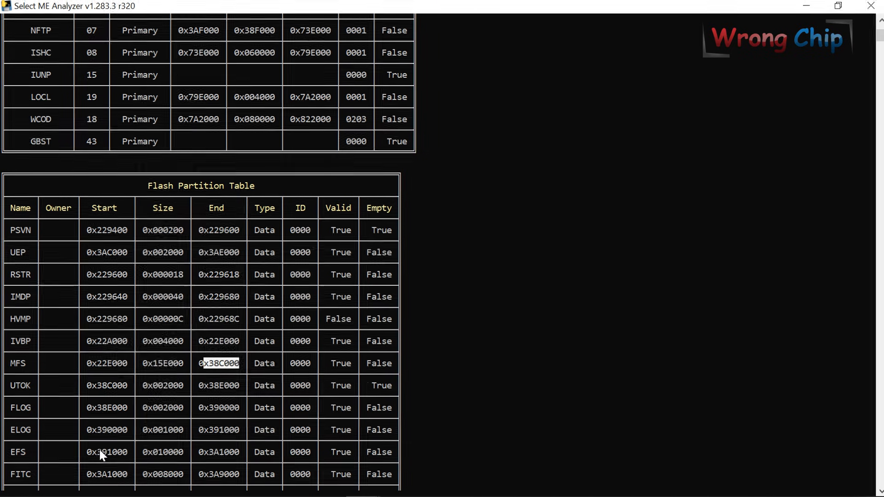
# Copy the EFS partition's start address from ME Analyzer and go to hex offset 391000 in the HP dump in HxD
pyautogui.moveTo(100, 450); pyautogui.dragTo(130, 450)
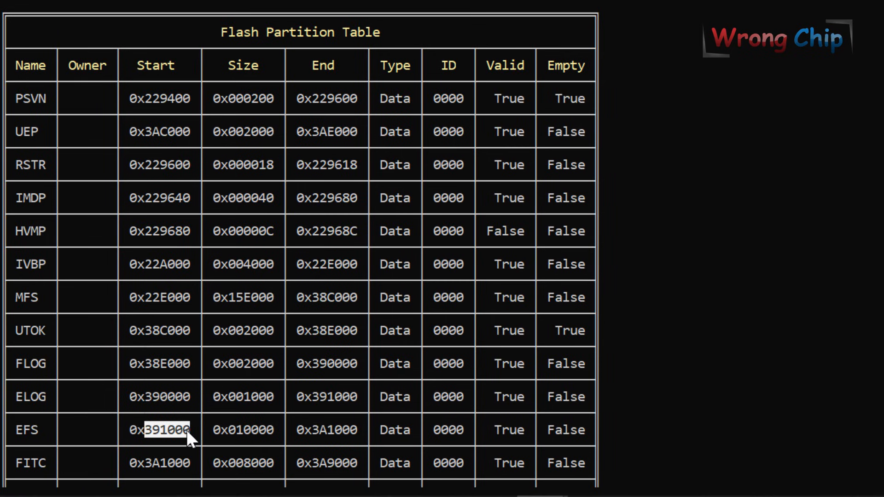
pyautogui.hotkey('ctrl', 'c')
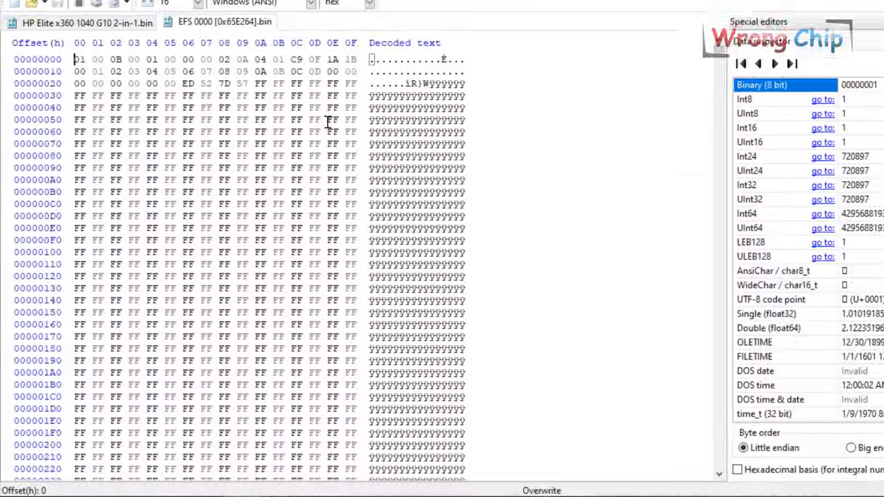
pyautogui.hotkey('ctrl', 'g')
pyautogui.write('22E000')
pyautogui.hotkey('ctrl', 'a')
pyautogui.hotkey('ctrl', 'v')
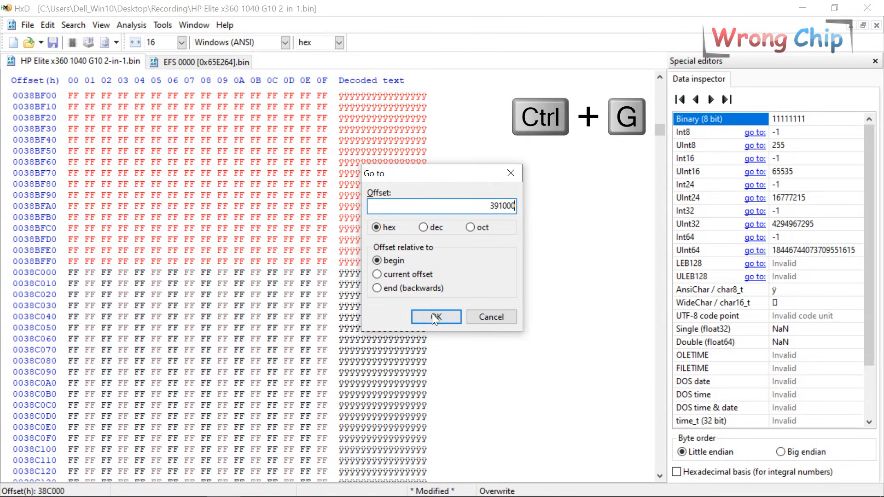
pyautogui.click(457, 317)
pyautogui.scroll(-11, 450, 331)
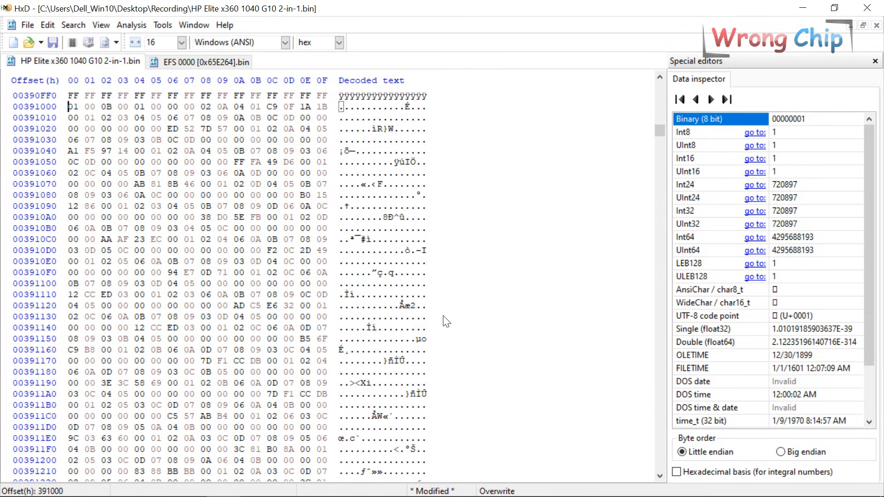
# Copy the entire contents of EFS 0000 [0x65E264].bin and overwrite the HP dump with them starting at offset 391000
pyautogui.click(205, 62)
pyautogui.hotkey('ctrl', 'a')
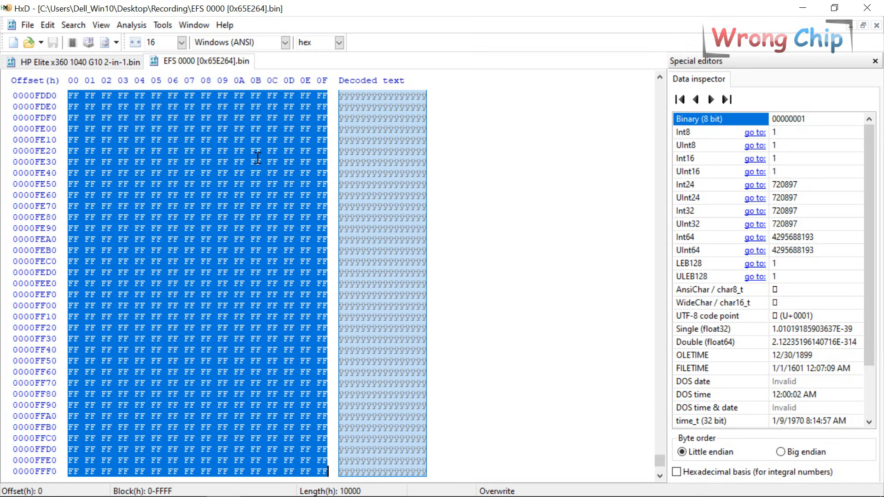
pyautogui.click(106, 68)
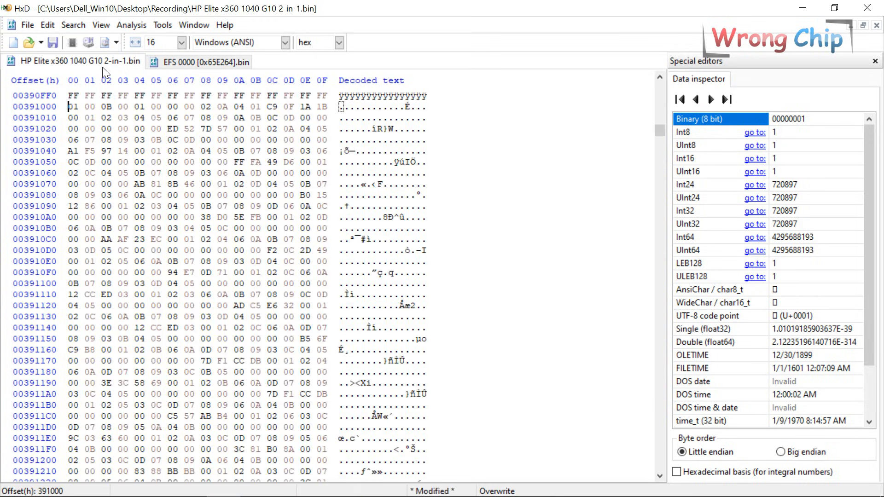
pyautogui.rightClick(70, 110)
pyautogui.click(107, 178)
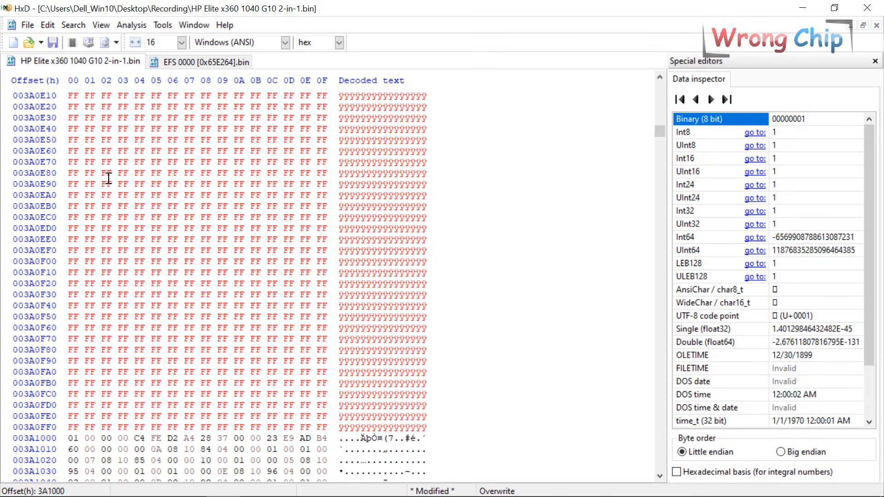
# Compare the written EFS block with the EFS size and end address in the Flash Partition Table
pyautogui.click(221, 66)
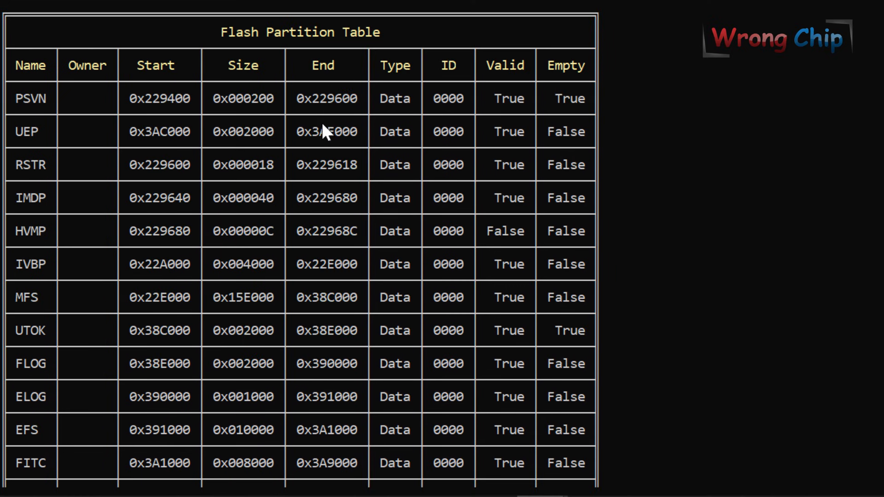
pyautogui.scroll(-3, 201, 251)
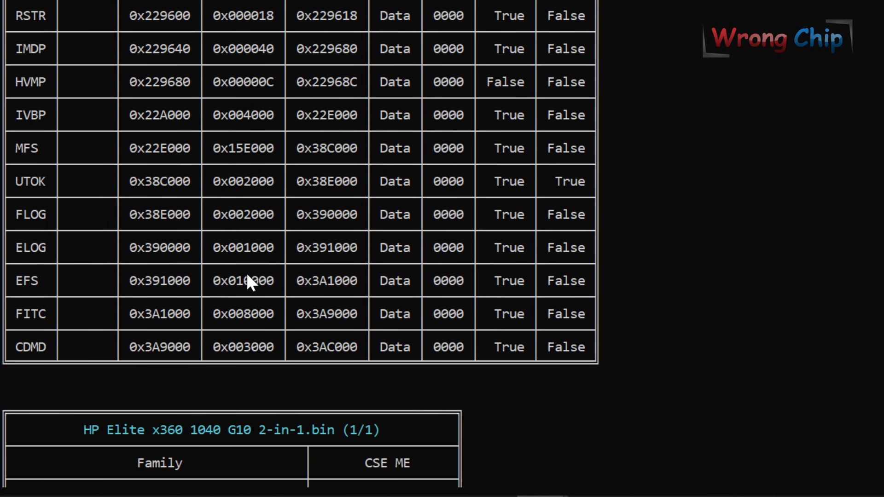
pyautogui.moveTo(254, 280); pyautogui.dragTo(352, 280)
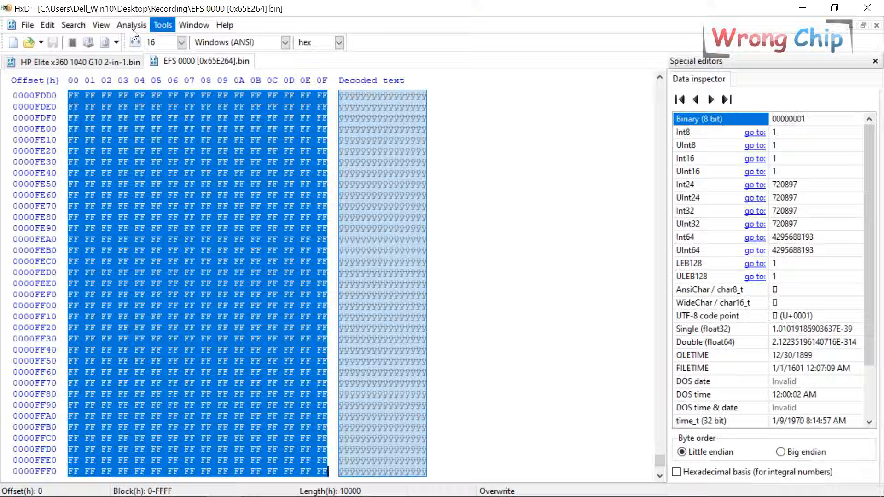
pyautogui.click(87, 63)
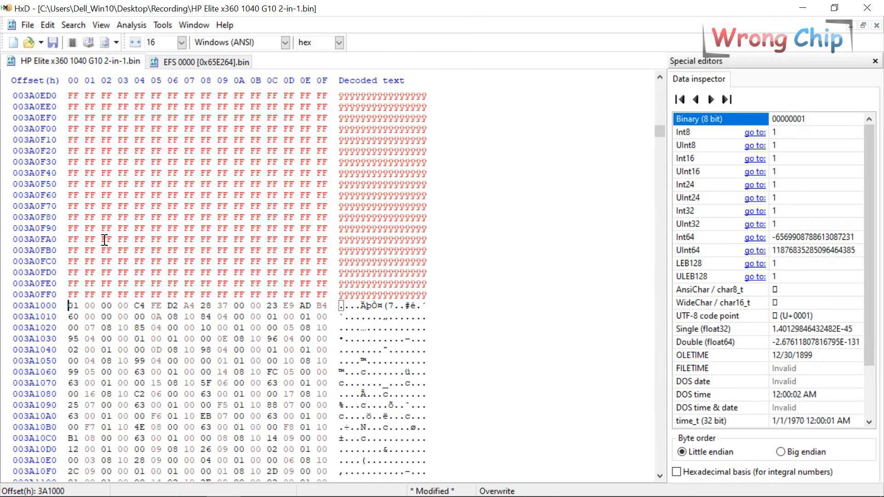
# Save the modified dump in the Recording folder as HP Elite x360 1040 G10 2-in-1 (No Errors).bin
pyautogui.click(20, 27)
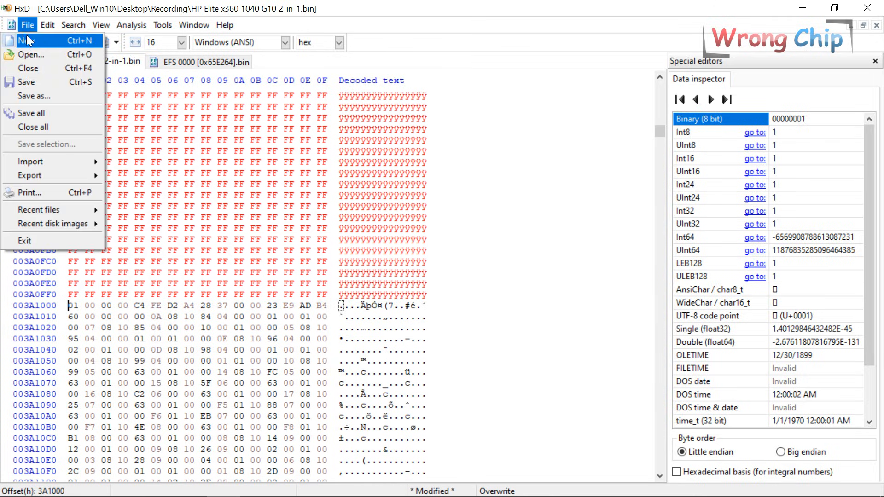
pyautogui.click(38, 95)
pyautogui.click(513, 352)
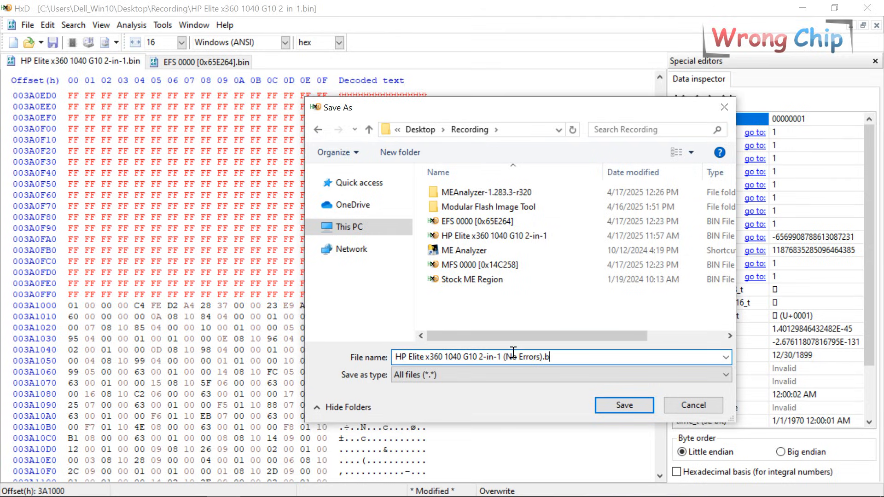
pyautogui.press('Return')
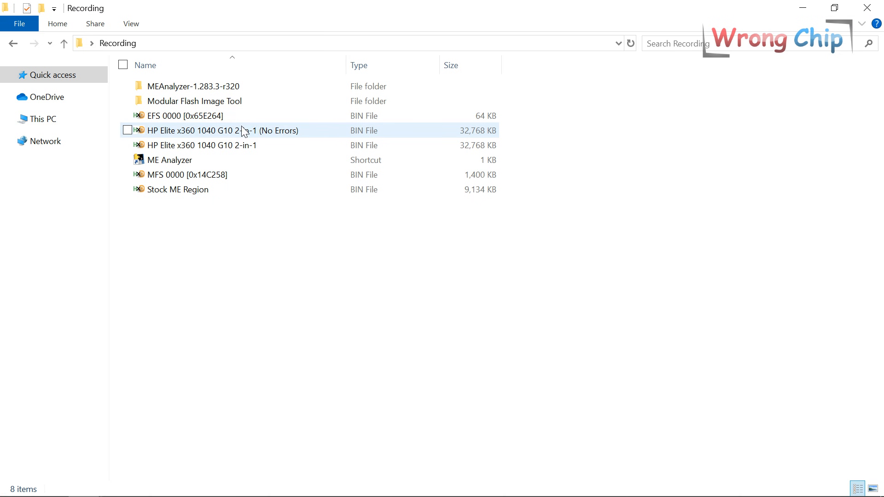
# Analyze the (No Errors) BIN file with ME Analyzer and check its File System State
pyautogui.moveTo(240, 130); pyautogui.dragTo(236, 158)
pyautogui.press('Return')
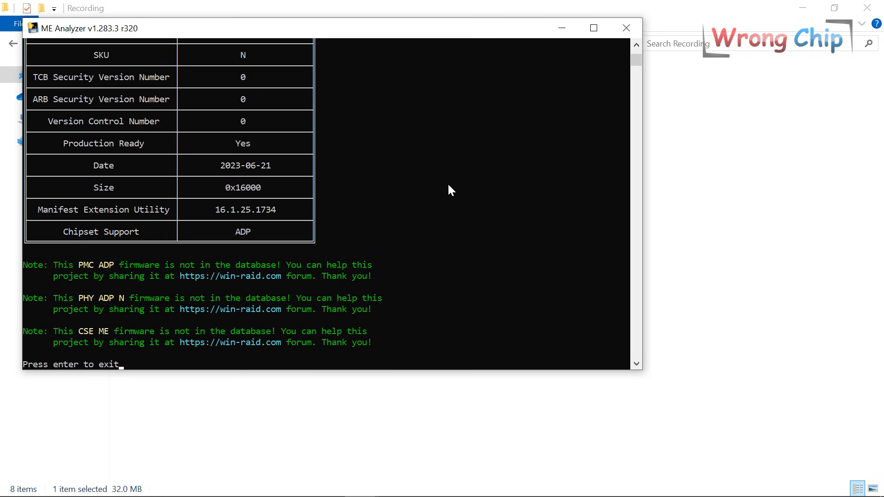
pyautogui.click(592, 26)
pyautogui.moveTo(879, 36); pyautogui.dragTo(879, 25)
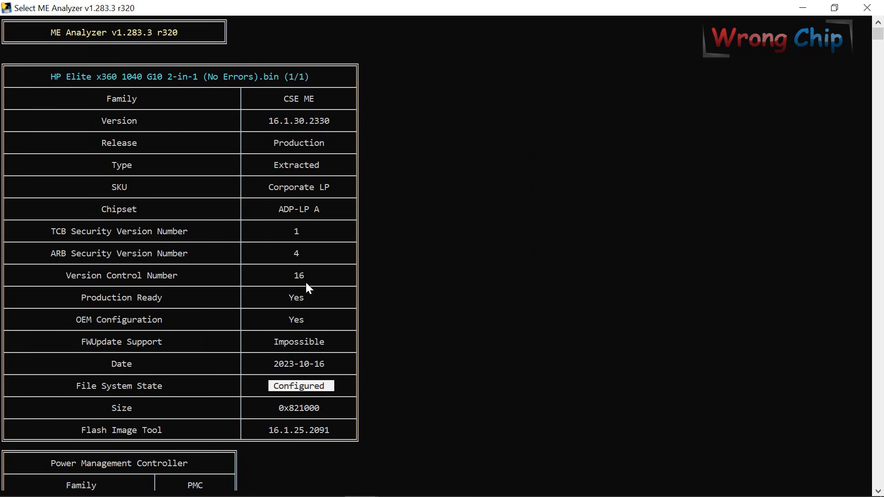
pyautogui.click(802, 8)
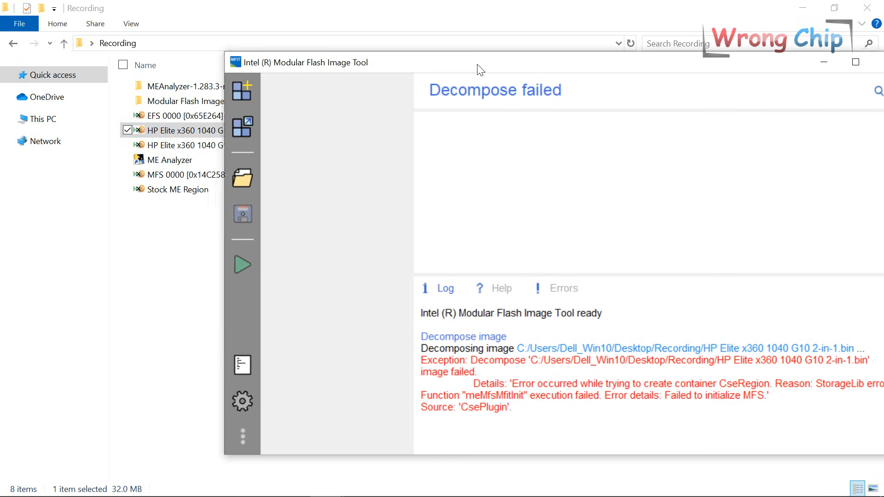
# Decompose HP Elite x360 1040 G10 2-in-1 (No Errors).bin in Modular Flash Image Tool and check the log result
pyautogui.moveTo(247, 132); pyautogui.dragTo(568, 203)
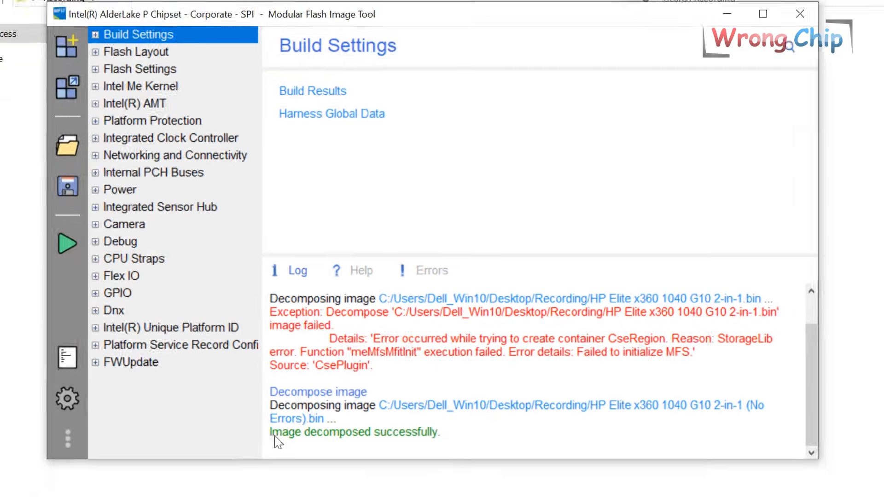
pyautogui.moveTo(190, 448); pyautogui.dragTo(406, 454)
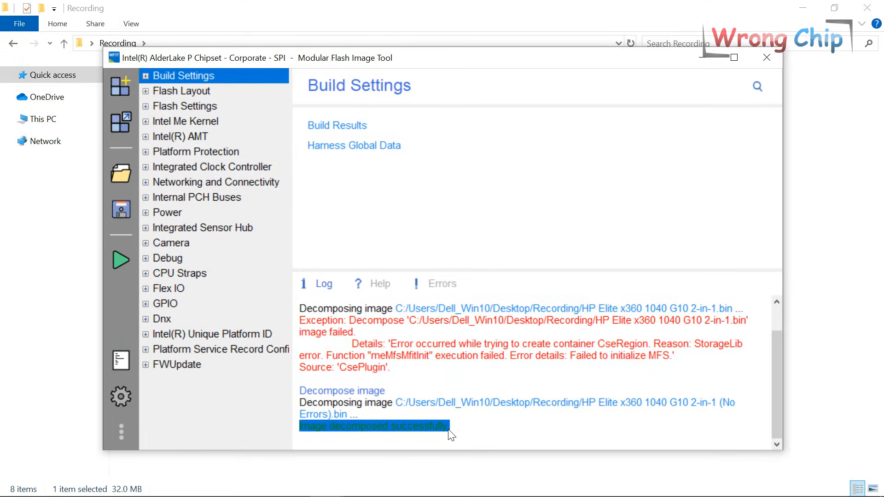
pyautogui.click(465, 428)
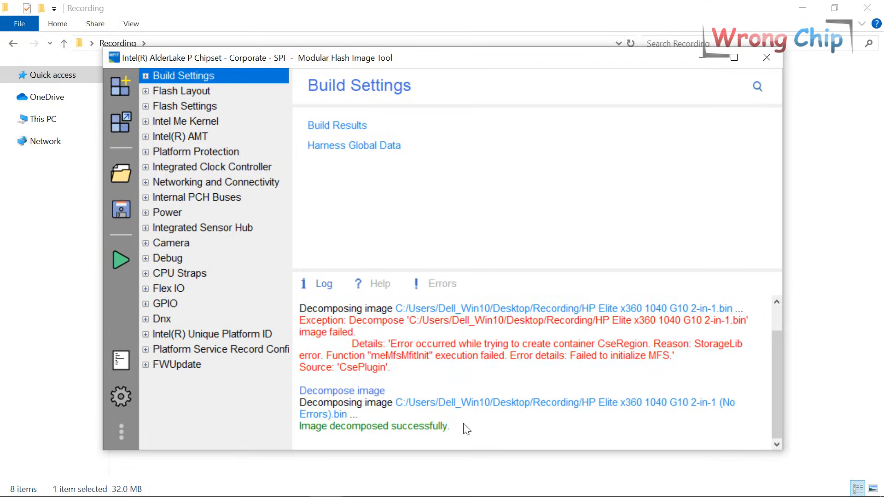
# Save the decomposed image's configuration as Untitled.xml in the WIN32 folder and check the log entry
pyautogui.click(122, 209)
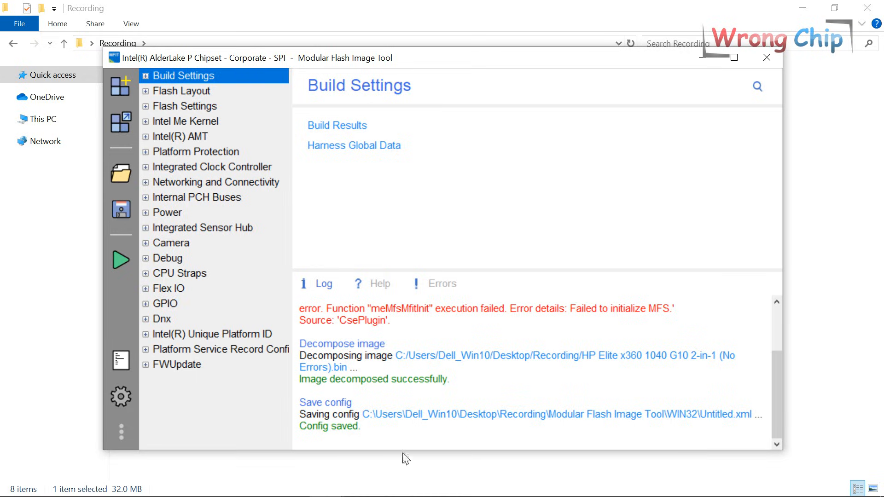
pyautogui.moveTo(359, 423); pyautogui.dragTo(299, 424)
pyautogui.click(265, 411)
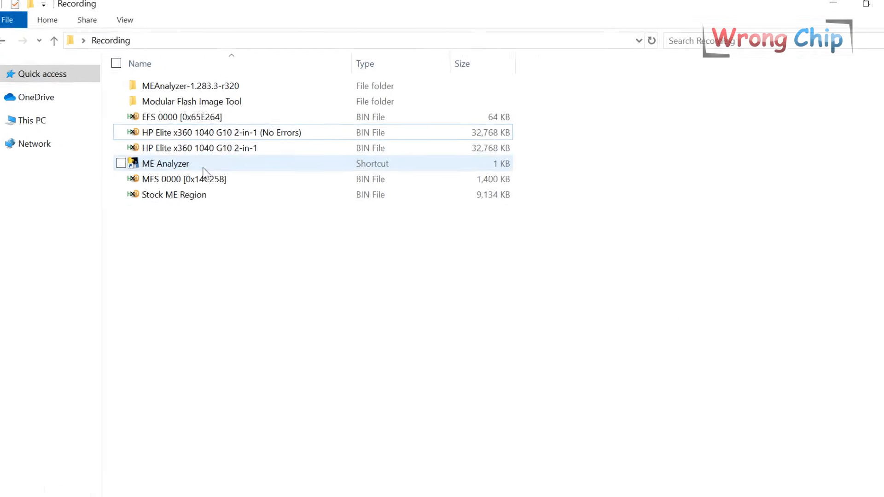
# Copy Stock ME Region.bin from the Recording folder into the (No Errors) image's Decompose folder under WIN32
pyautogui.click(198, 179)
pyautogui.doubleClick(186, 104)
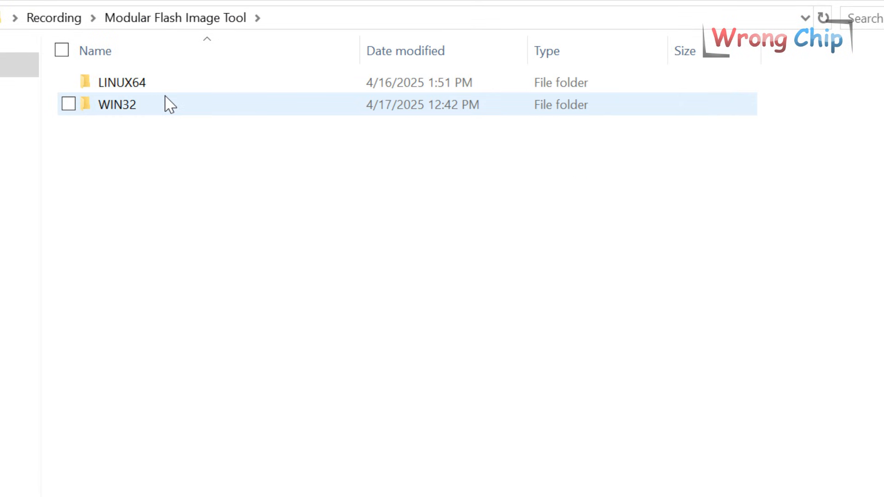
pyautogui.doubleClick(170, 104)
pyautogui.doubleClick(154, 84)
pyautogui.doubleClick(154, 82)
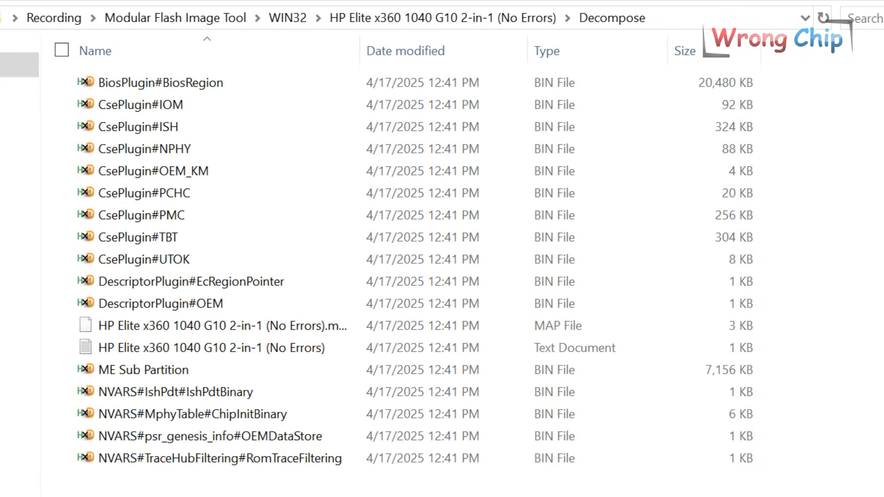
pyautogui.hotkey('ctrl', 'v')
# Rename the decomposed ME Sub Partition file as aa, keeping its original name on the clipboard
pyautogui.click(143, 369)
pyautogui.press('F2')
pyautogui.hotkey('ctrl', 'c')
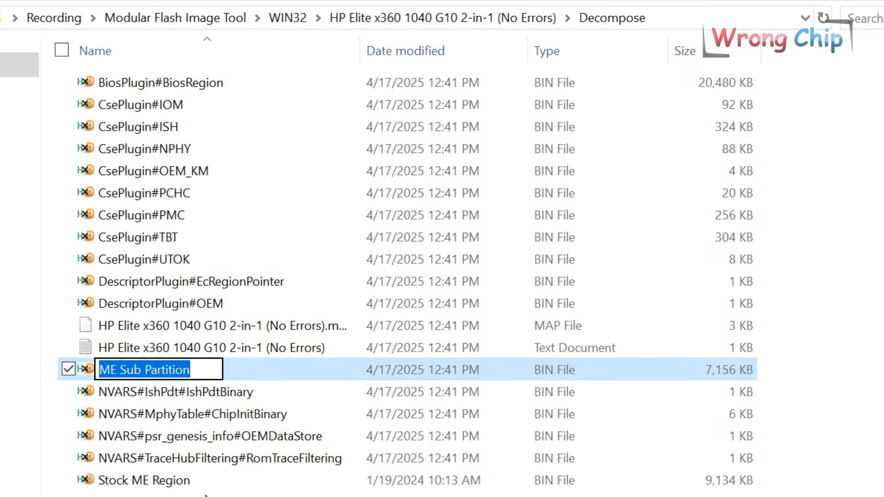
pyautogui.write('aa')
# Rename the copied Stock ME Region file as ME Sub Partition and delete the aa file
pyautogui.click(194, 482)
pyautogui.press('F2')
pyautogui.hotkey('ctrl', 'v')
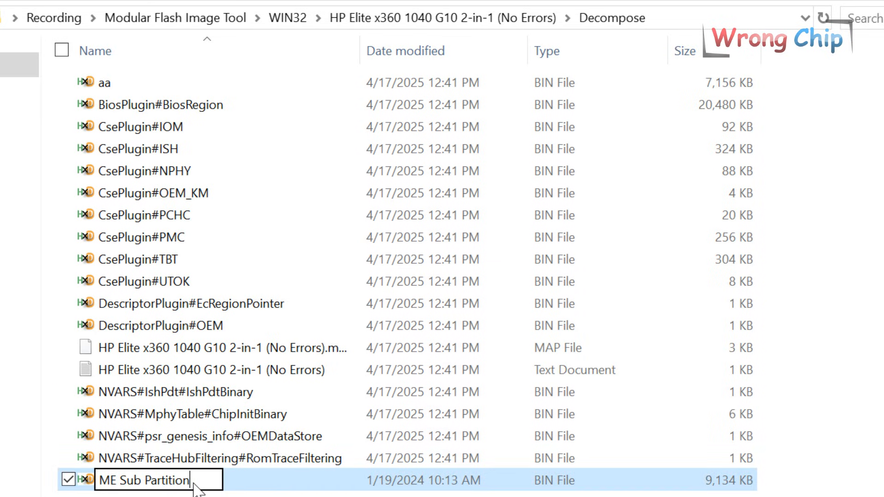
pyautogui.press('Return')
pyautogui.click(114, 84)
pyautogui.press('Delete')
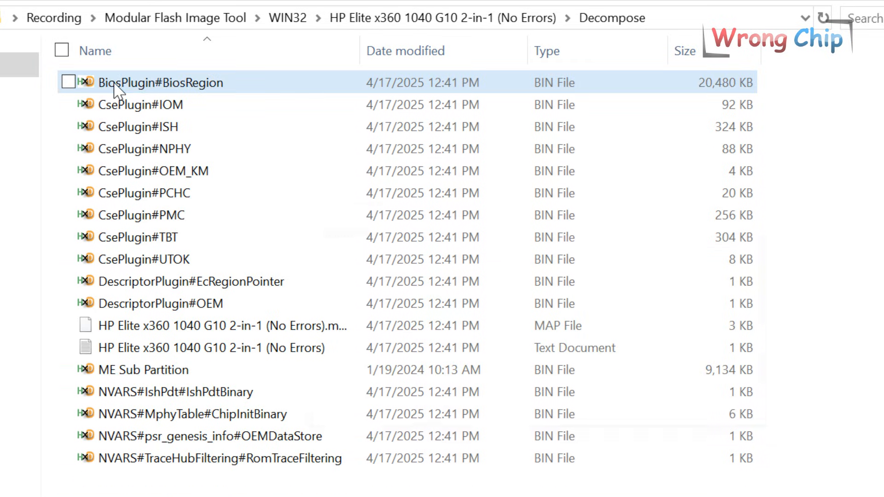
# Load the Untitled.xml configuration from the WIN32 folder in Modular Flash Image Tool and build the image
pyautogui.click(289, 21)
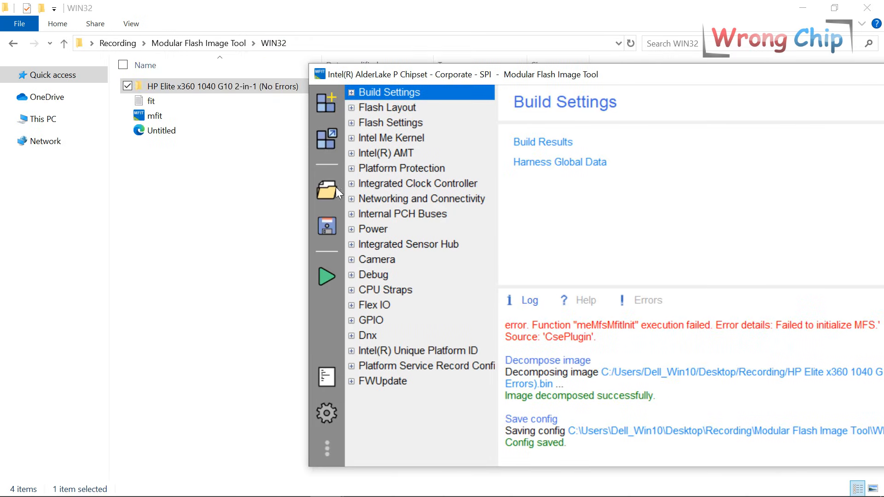
pyautogui.click(325, 188)
pyautogui.doubleClick(463, 196)
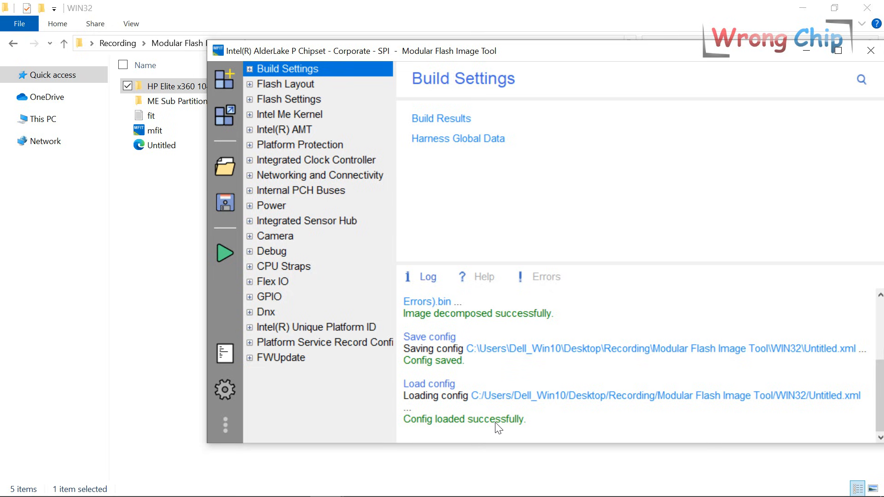
pyautogui.click(225, 253)
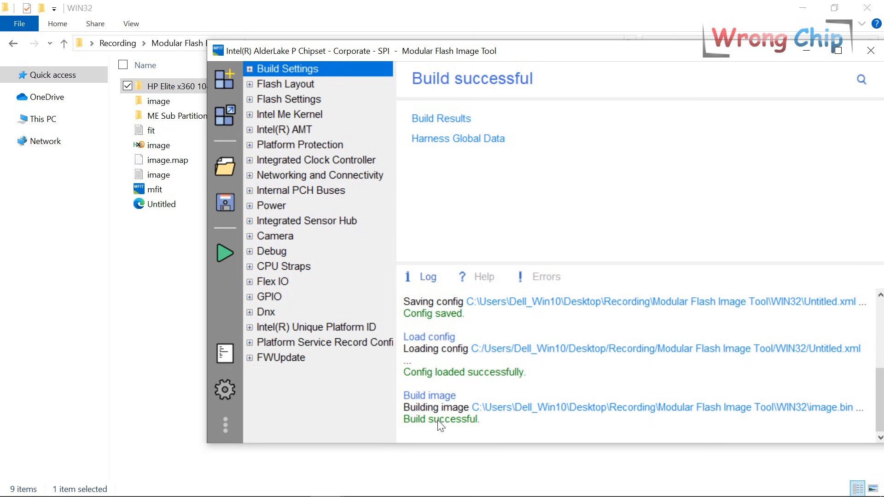
pyautogui.click(424, 276)
# Copy the built image.bin from the WIN32 folder into the Recording folder
pyautogui.click(158, 146)
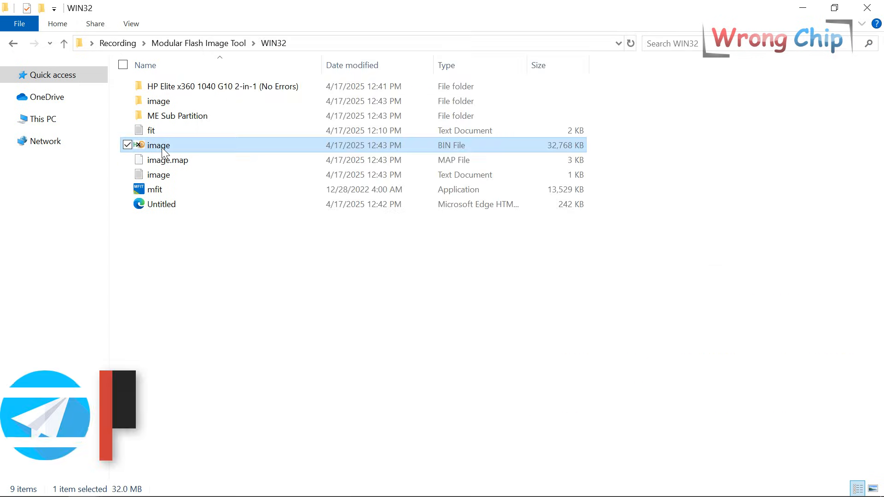
pyautogui.click(121, 39)
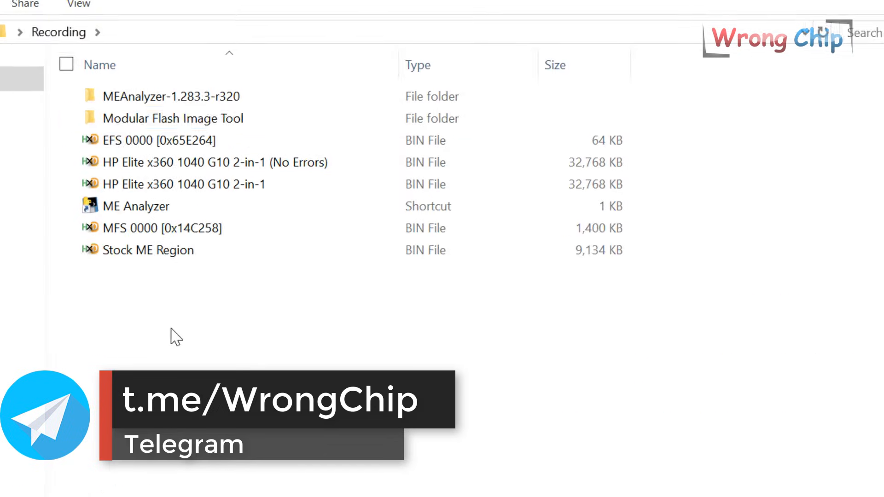
pyautogui.hotkey('ctrl', 'v')
# Run ME Analyzer on image.bin and check the file name and File System State in the (No Errors) dump's report
pyautogui.moveTo(167, 205); pyautogui.dragTo(169, 194)
pyautogui.moveTo(135, 260); pyautogui.dragTo(164, 206)
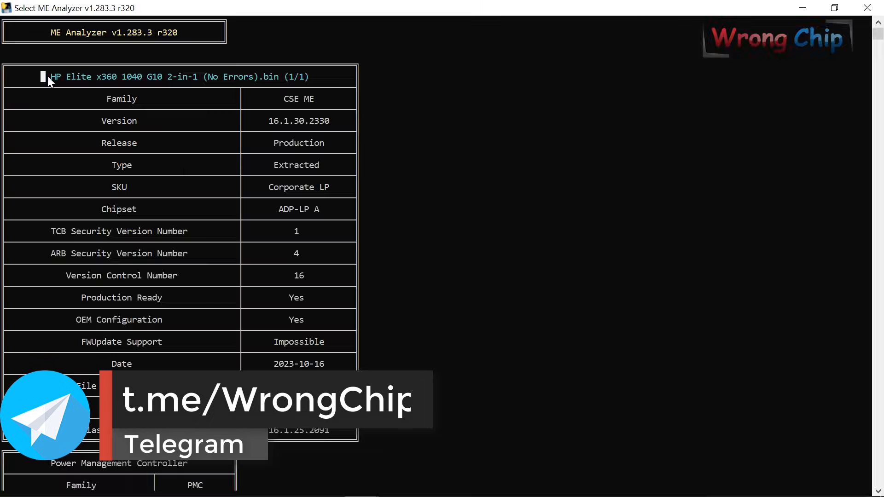
pyautogui.moveTo(48, 76); pyautogui.dragTo(310, 78)
pyautogui.moveTo(271, 386); pyautogui.dragTo(332, 389)
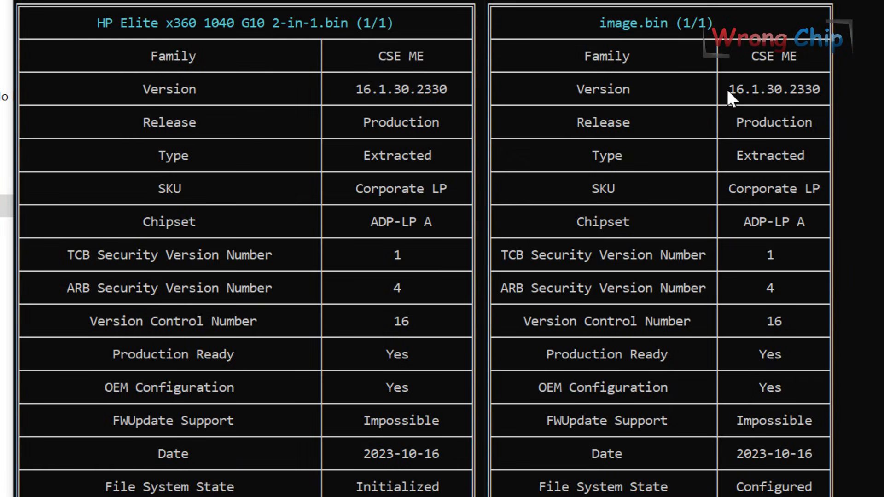
# Compare image.bin's SKU, chipset and File System State with those of the original HP Elite x360 1040 G10 2-in-1.bin in ME Analyzer
pyautogui.moveTo(734, 182); pyautogui.dragTo(808, 184)
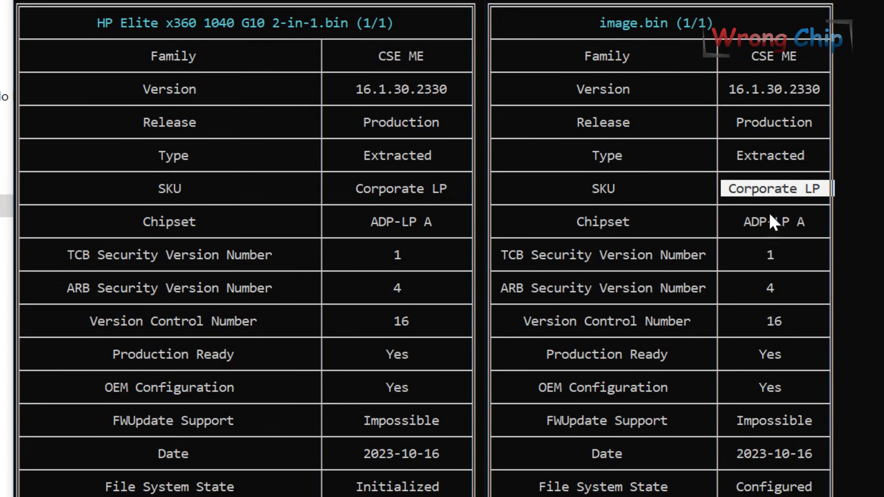
pyautogui.moveTo(737, 221); pyautogui.dragTo(792, 223)
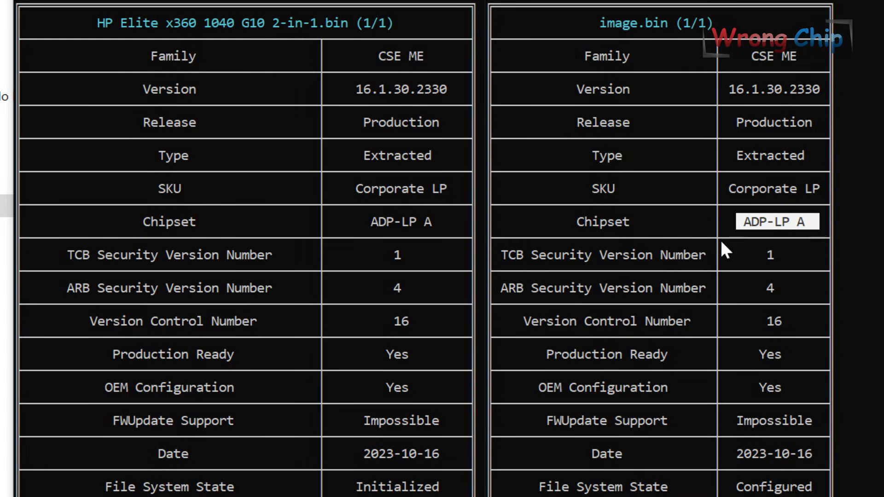
pyautogui.moveTo(533, 487); pyautogui.dragTo(665, 488)
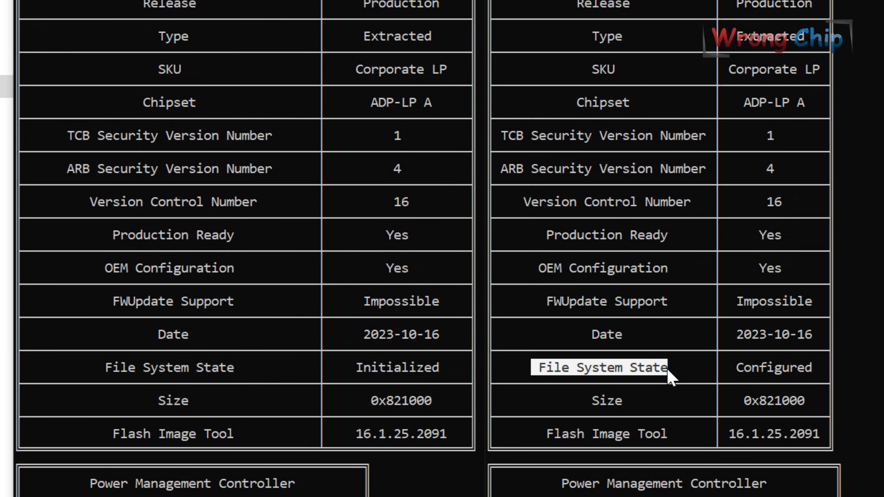
pyautogui.moveTo(734, 367); pyautogui.dragTo(803, 368)
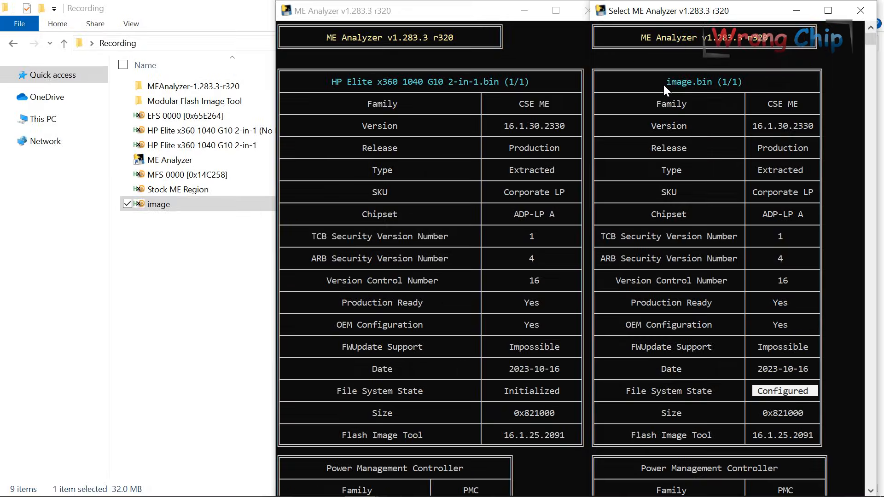
pyautogui.moveTo(663, 84); pyautogui.dragTo(713, 84)
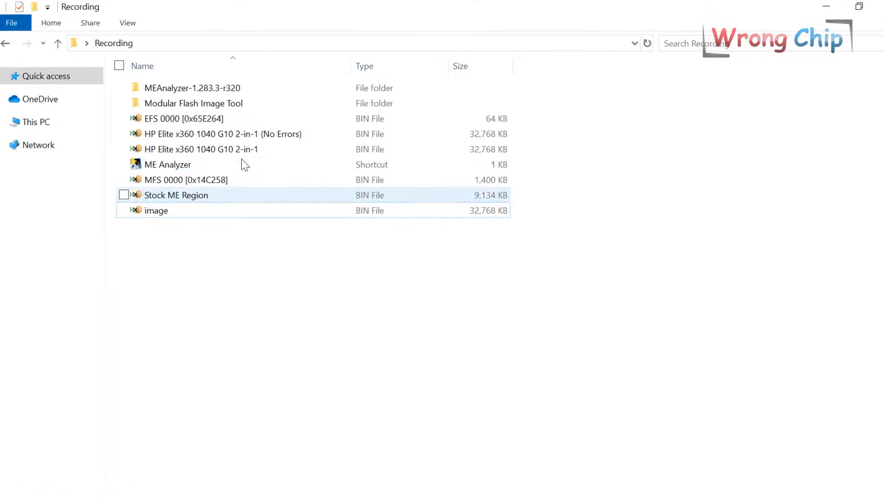
# Rename image.bin in the Recording folder as HP Elite x360 1040 G10 2-in-1 (New)
pyautogui.click(252, 187)
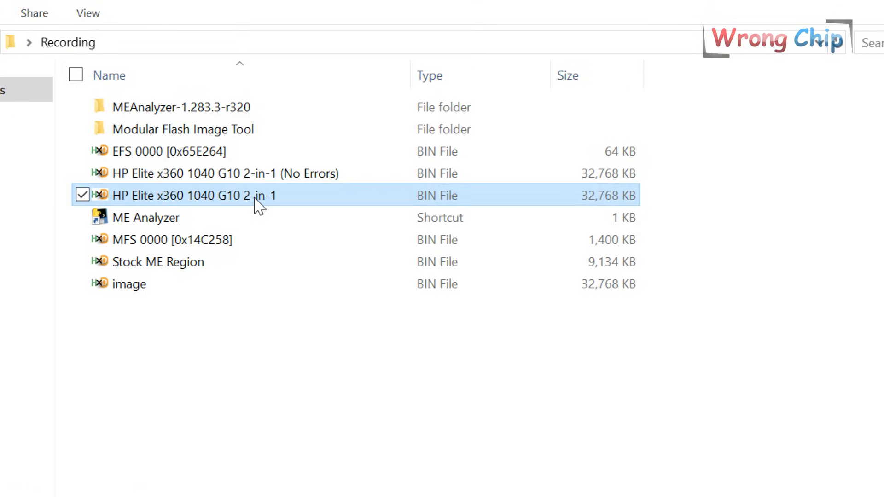
pyautogui.click(255, 200)
pyautogui.hotkey('ctrl', 'c')
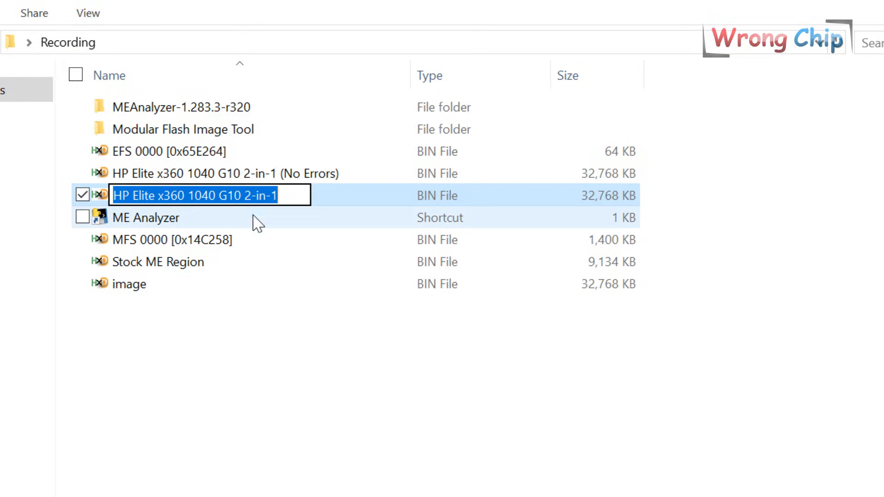
pyautogui.click(234, 290)
pyautogui.press('F2')
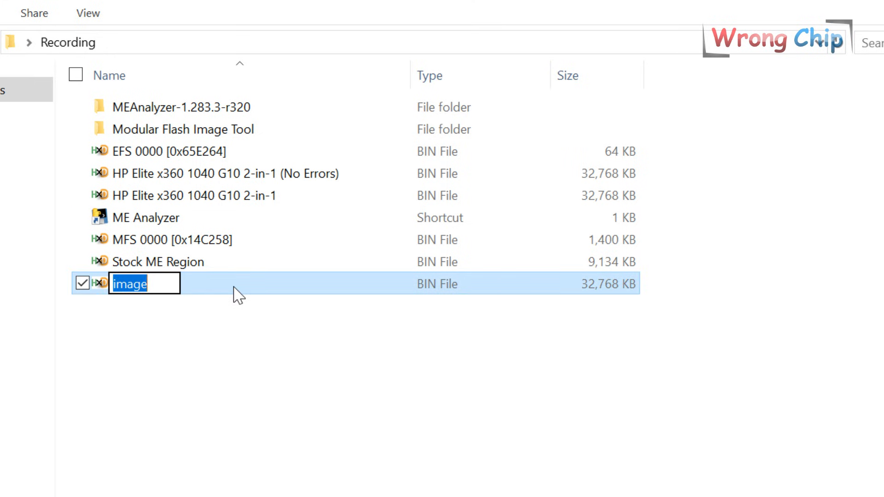
pyautogui.hotkey('ctrl', 'v')
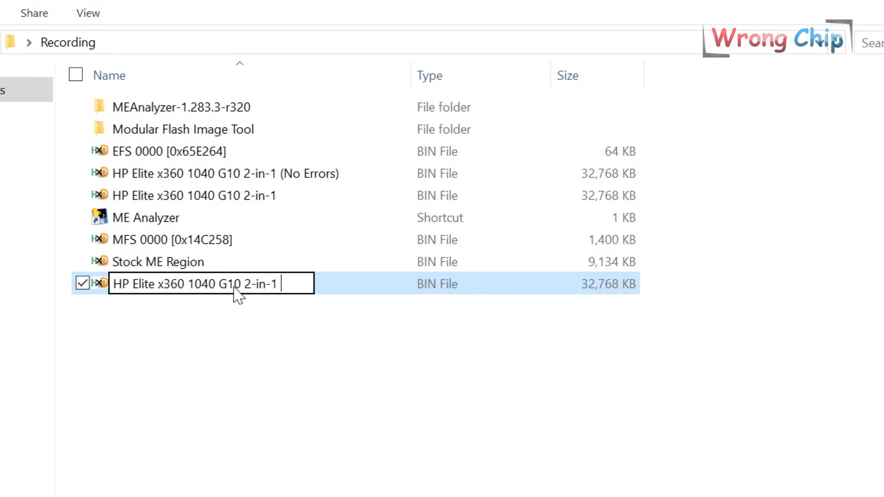
pyautogui.write('(New)')
pyautogui.press('Return')
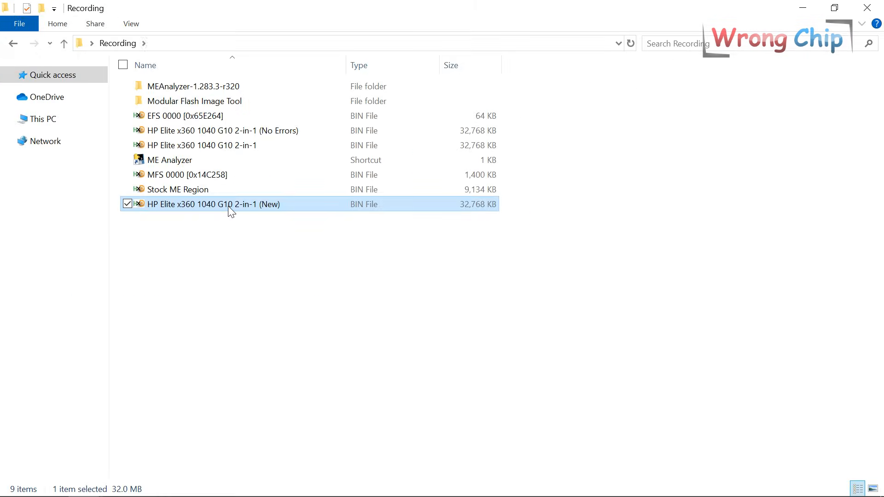